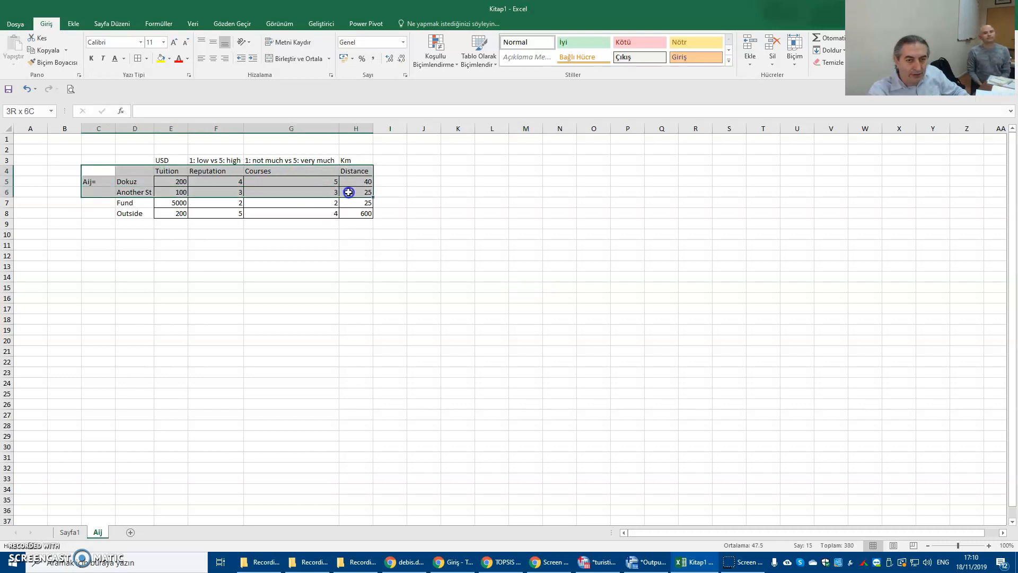
Copy the criteria headings Tuition, Reputation, Courses and Distance from E4:H4 into row 12, starting at cell E12
{"action": "left_click", "coordinate": [200, 160]}
{"action": "left_click_drag", "start_coordinate": [169, 172], "coordinate": [356, 170]}
{"action": "key", "text": "ctrl+c"}
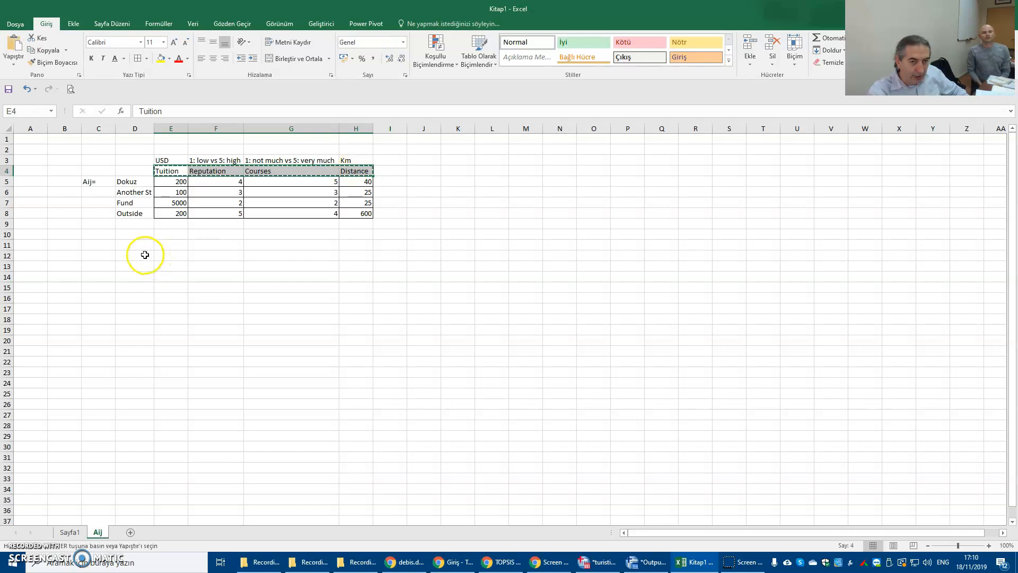
{"action": "left_click", "coordinate": [161, 257]}
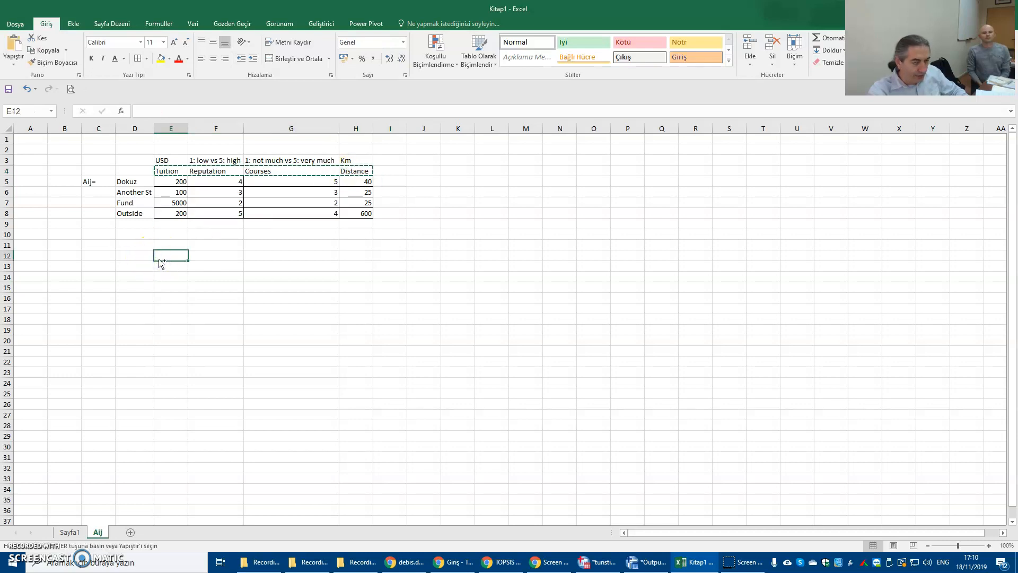
{"action": "key", "text": "ctrl+v"}
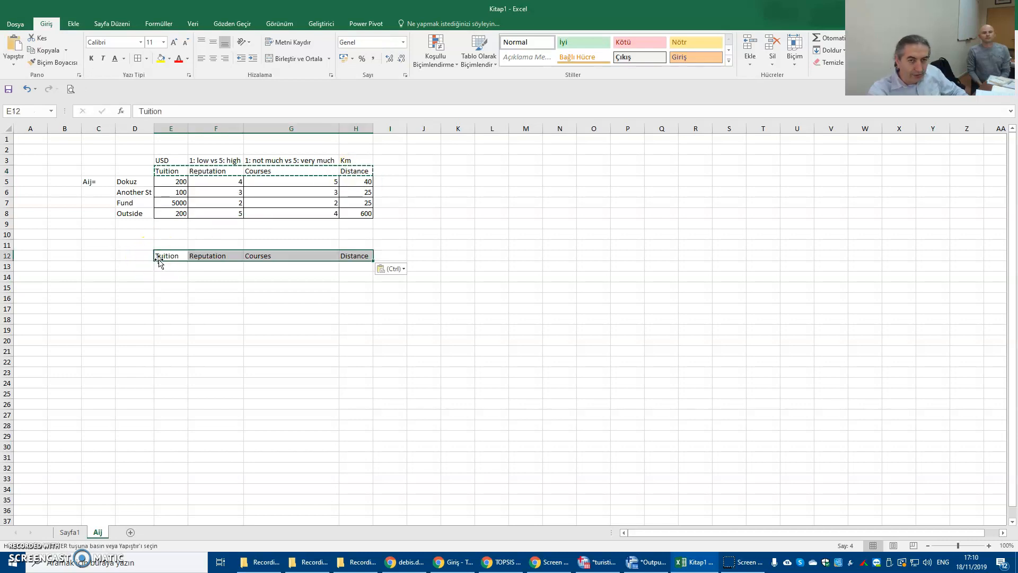
Label the row below the copied headings "Weights" in cell D13
{"action": "left_click", "coordinate": [130, 266]}
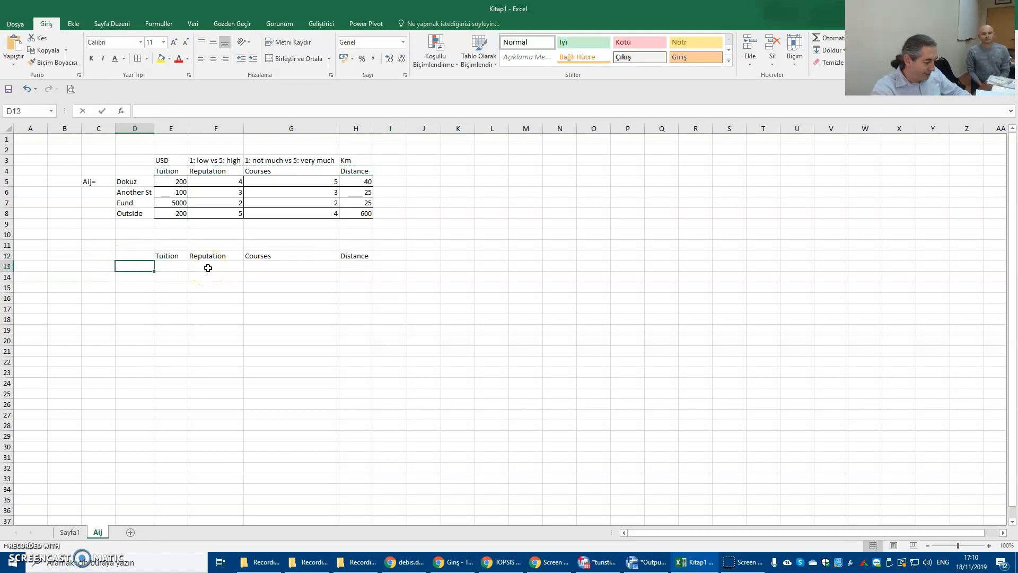
{"action": "type", "text": "Weights"}
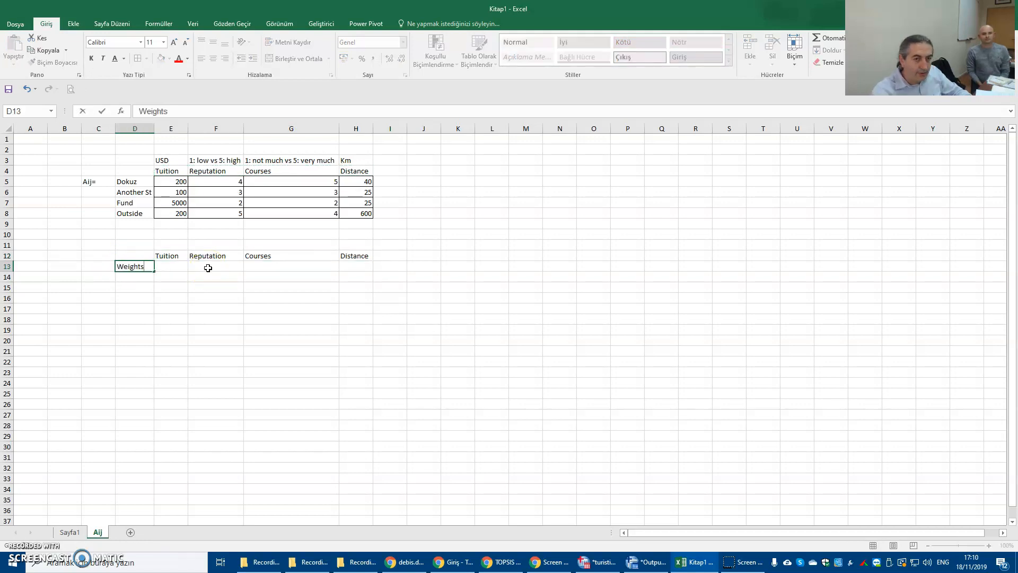
{"action": "key", "text": "Tab"}
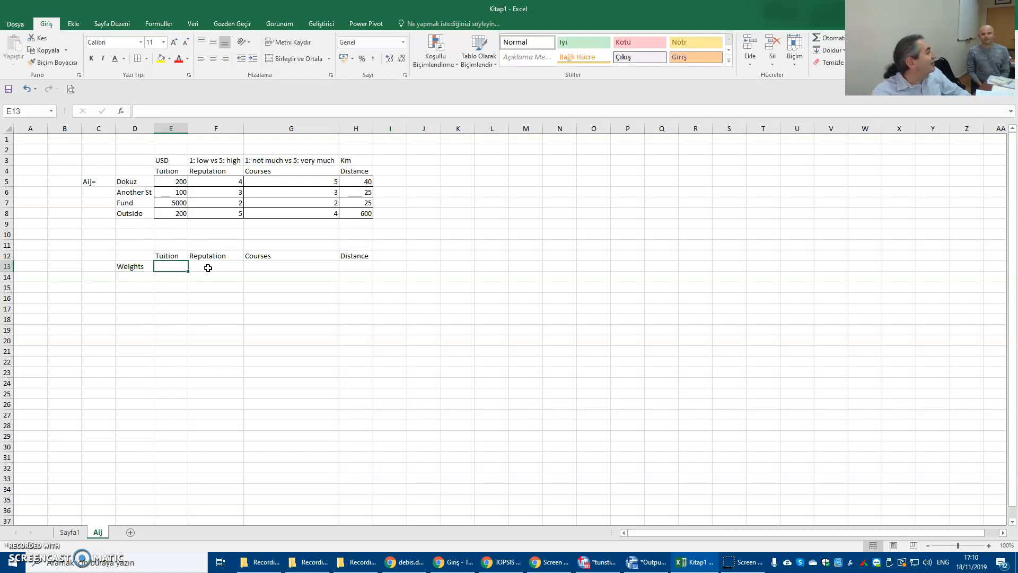
Begin a formula in cell I13, at the end of the Weights row
{"action": "left_click", "coordinate": [397, 265]}
{"action": "type", "text": "=sum"}
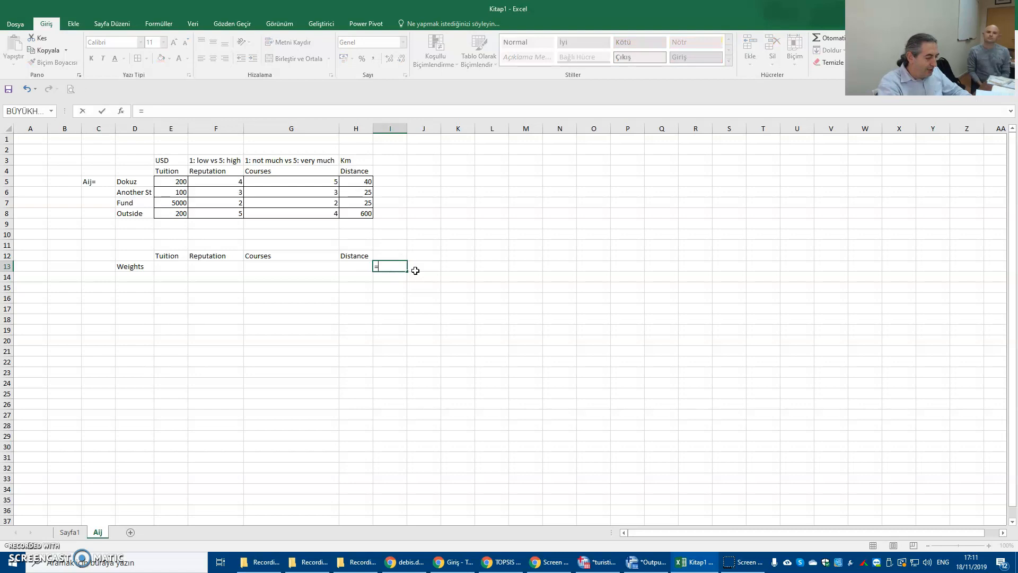
{"action": "key", "text": "BackSpace"}
{"action": "key", "text": "BackSpace"}
{"action": "key", "text": "BackSpace"}
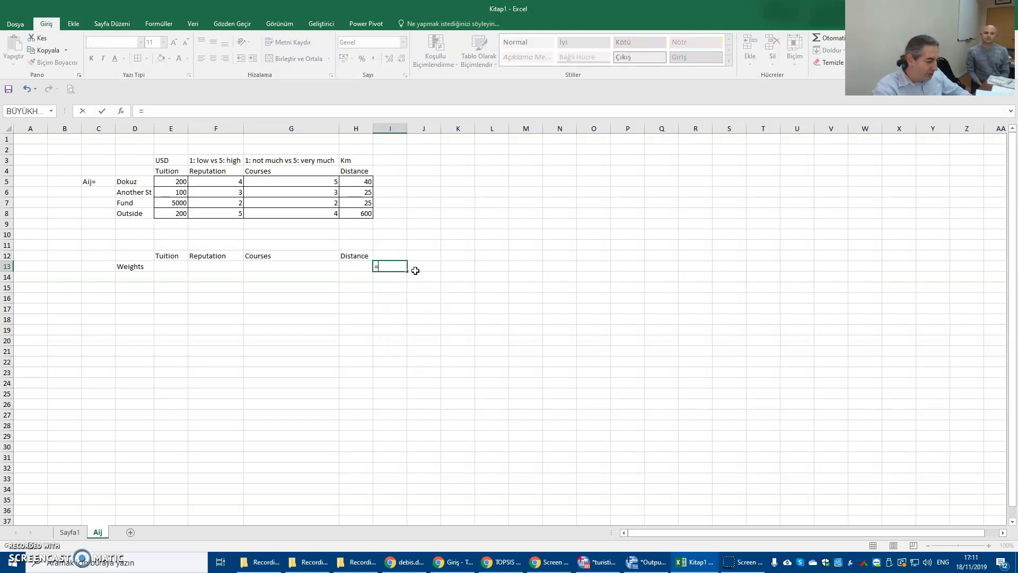
{"action": "type", "text": "toa"}
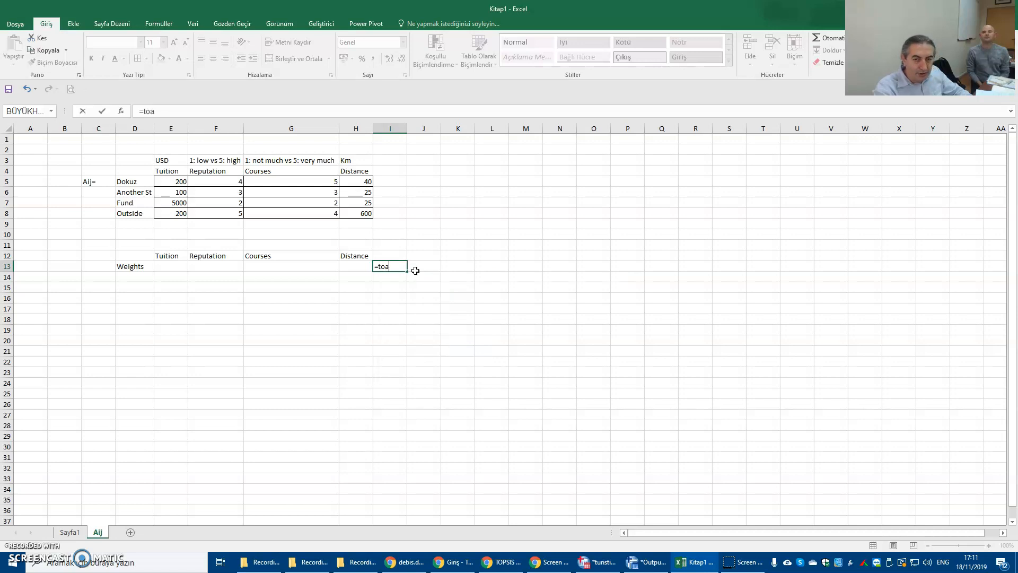
{"action": "type", "text": "tal"}
{"action": "key", "text": "BackSpace"}
{"action": "key", "text": "BackSpace"}
{"action": "key", "text": "BackSpace"}
{"action": "key", "text": "BackSpace"}
{"action": "key", "text": "BackSpace"}
{"action": "type", "text": "SU"}
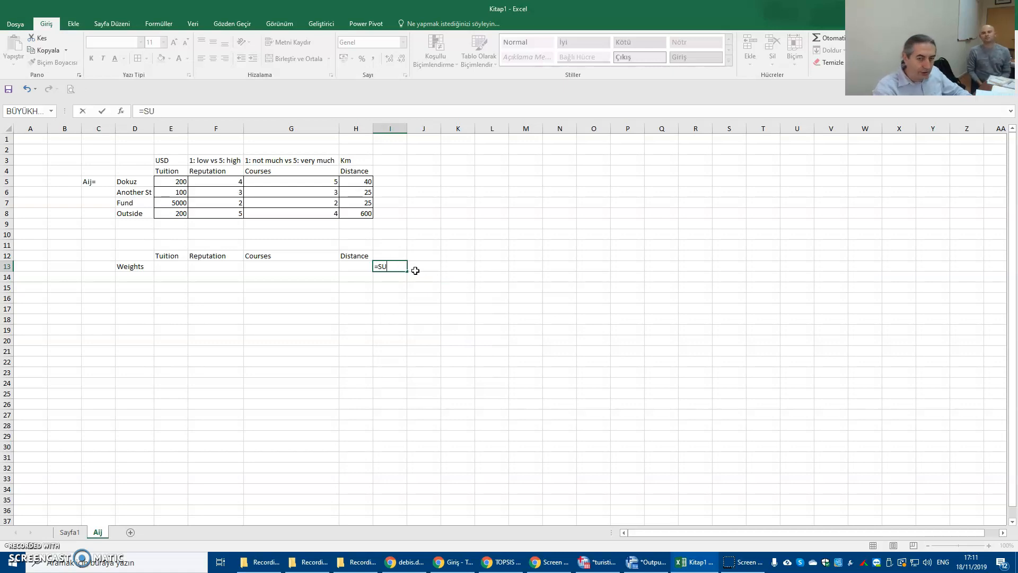
{"action": "key", "text": "BackSpace"}
{"action": "key", "text": "BackSpace"}
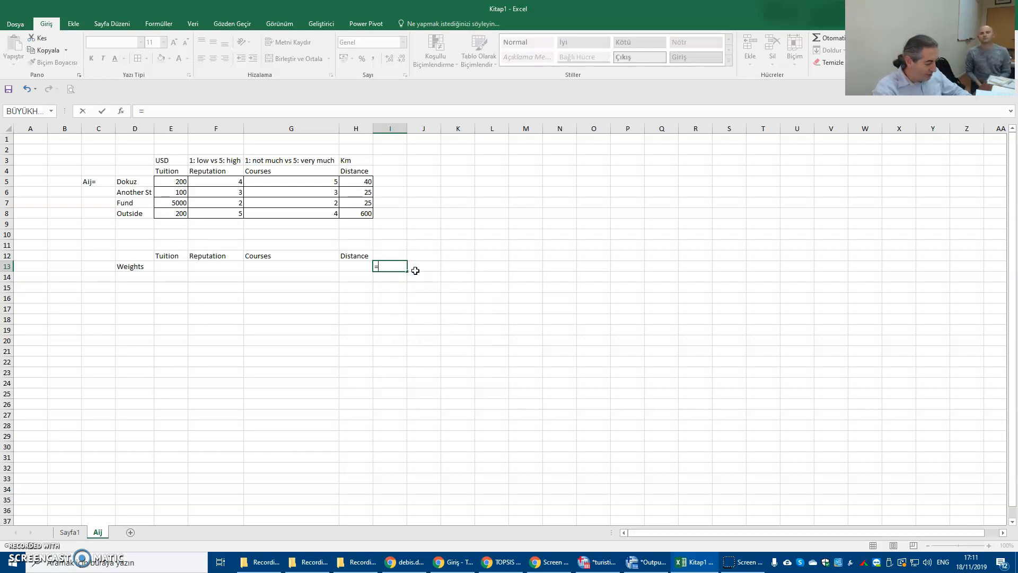
Complete the formula in I13 with the TOPLA function over the weight cells E13:H13
{"action": "type", "text": "topla"}
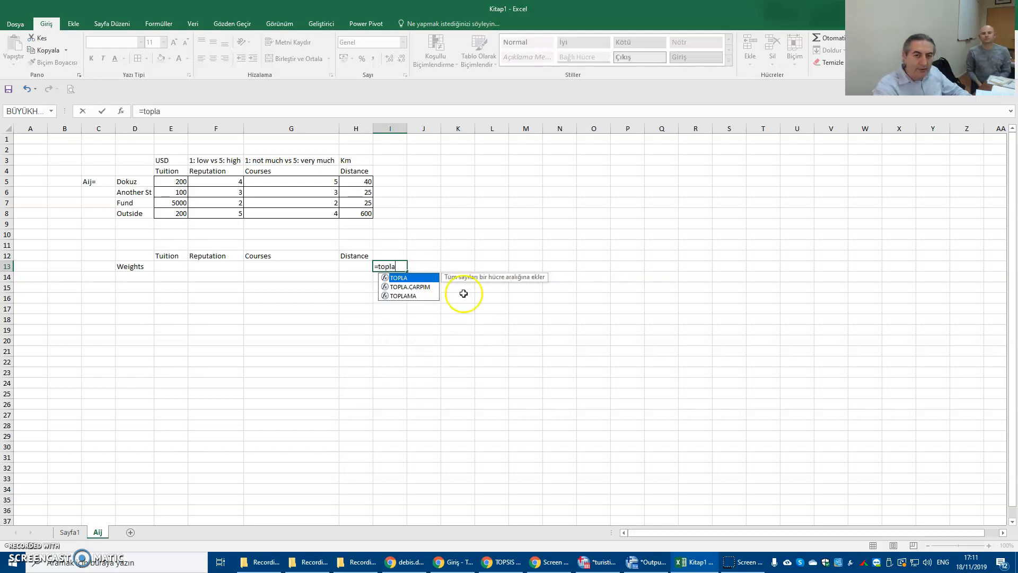
{"action": "key", "text": "Tab"}
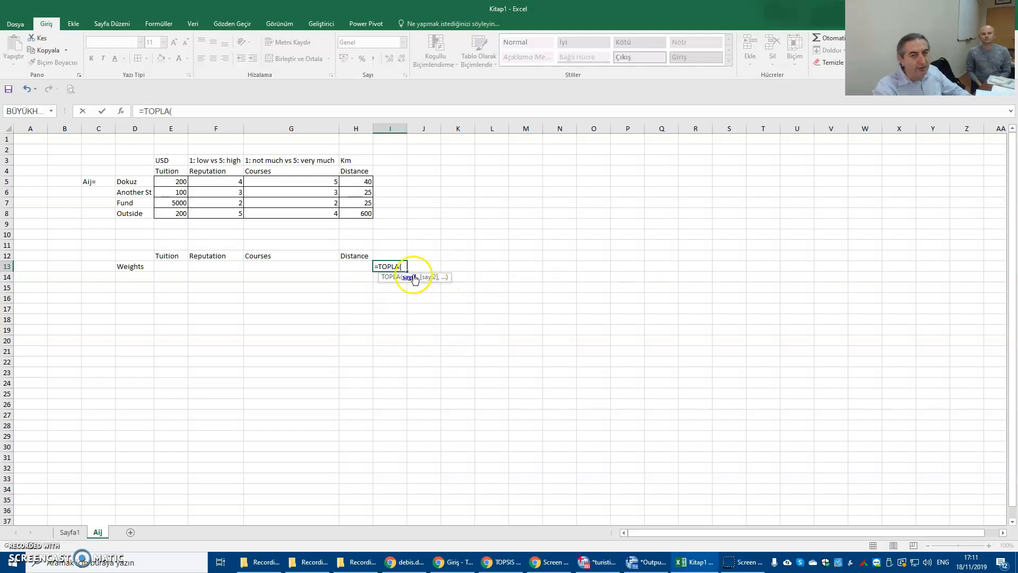
{"action": "left_click_drag", "start_coordinate": [166, 266], "coordinate": [361, 266]}
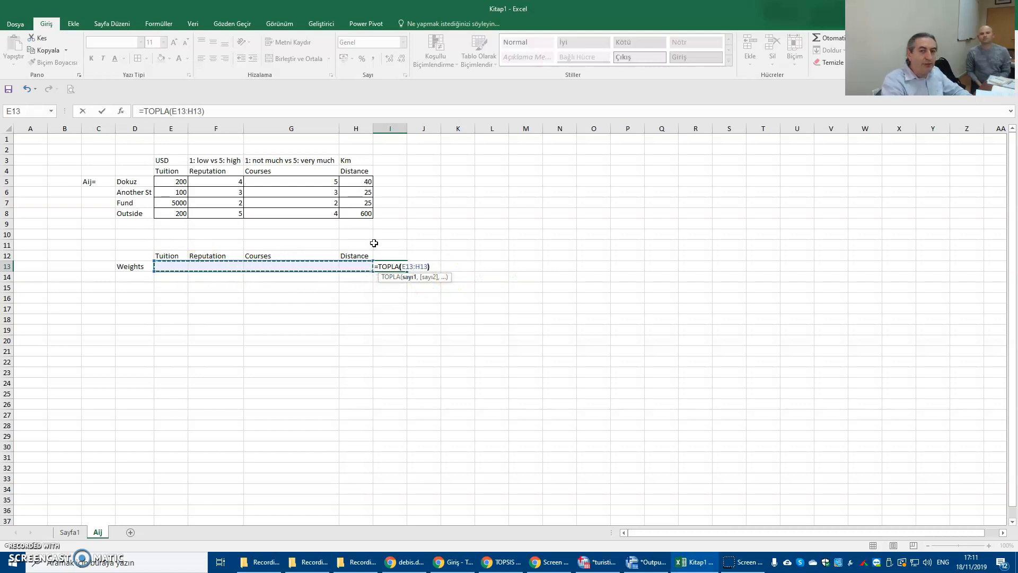
{"action": "key", "text": "Return"}
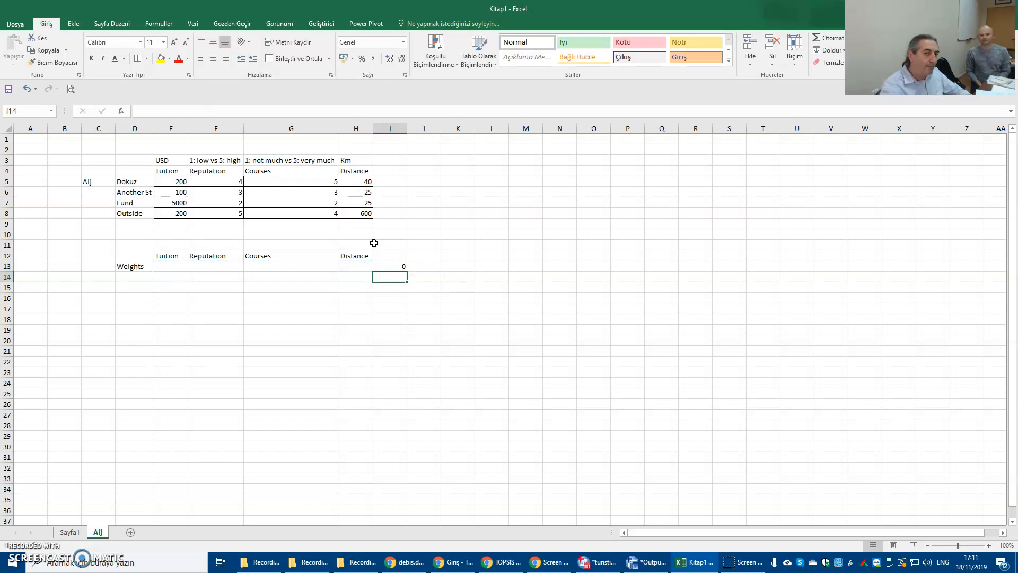
Set the Distance weight in cell H13 to 0.4
{"action": "key", "text": "Up"}
{"action": "key", "text": "Left"}
{"action": "key", "text": "Left"}
{"action": "key", "text": "Left"}
{"action": "key", "text": "Left"}
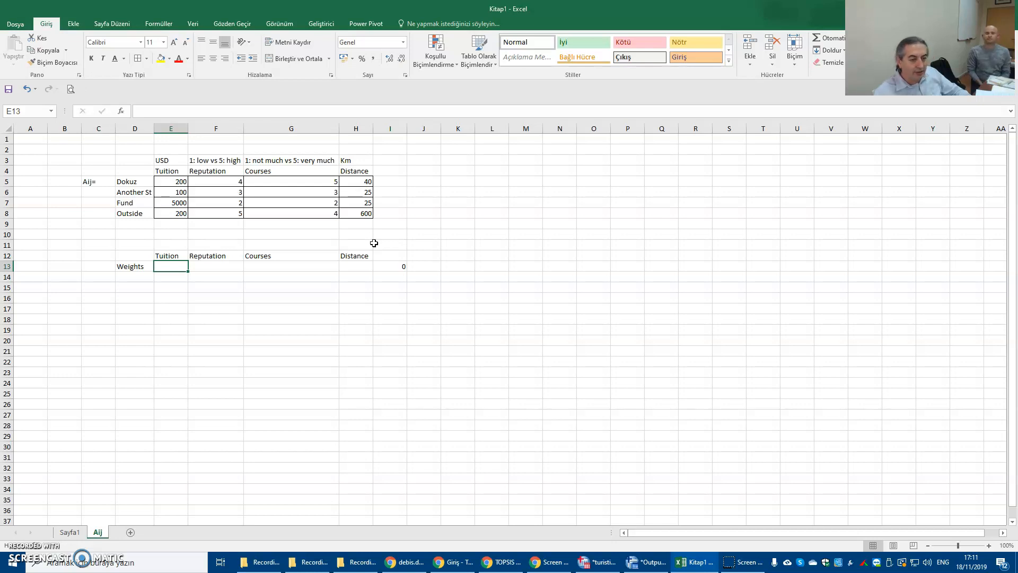
{"action": "key", "text": "Right"}
{"action": "key", "text": "Right"}
{"action": "key", "text": "Right"}
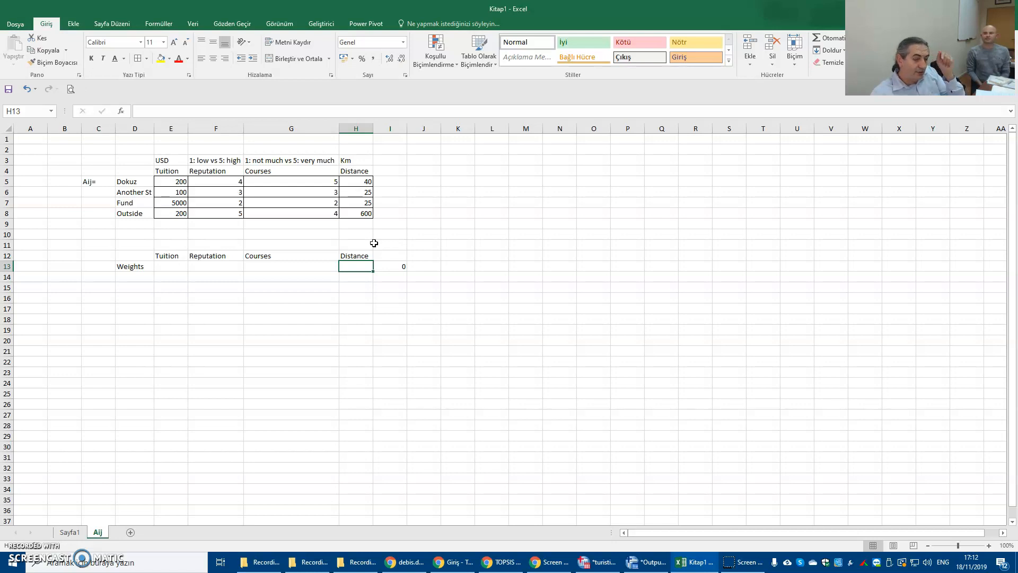
{"action": "type", "text": "0."}
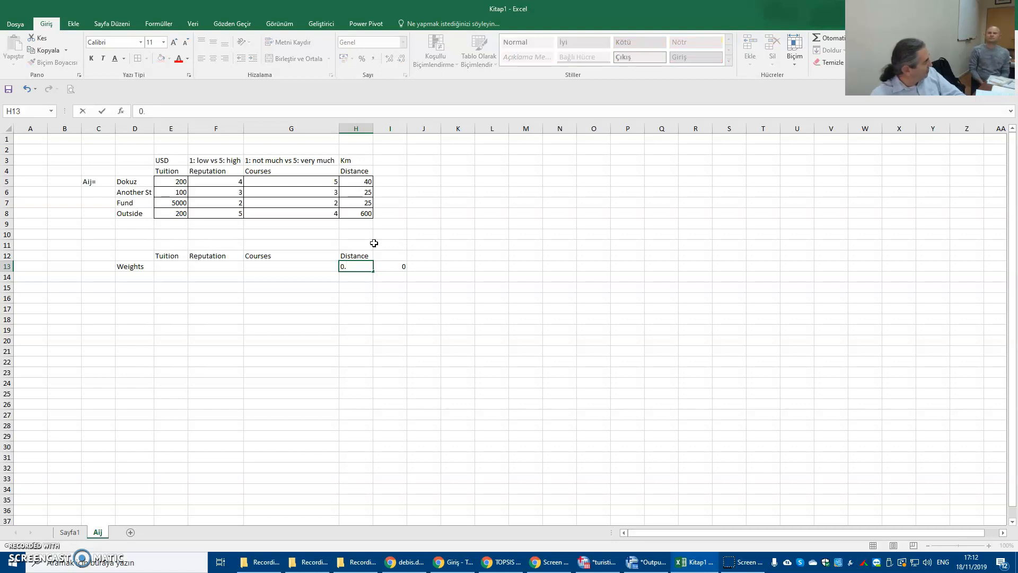
{"action": "type", "text": "4"}
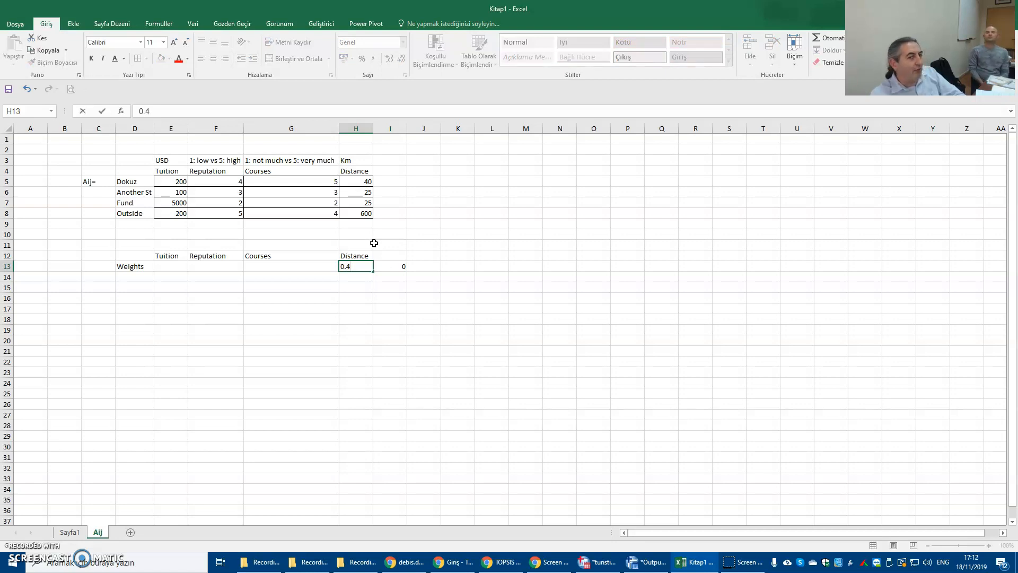
{"action": "key", "text": "Left"}
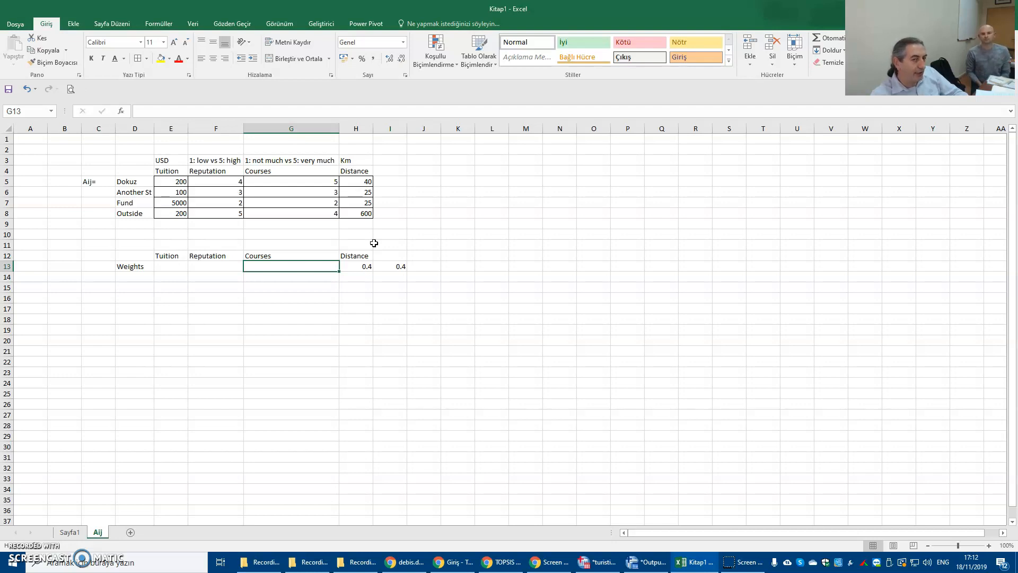
Enter 0.4 as the Courses weight in cell G13
{"action": "key", "text": "Left"}
{"action": "key", "text": "Left"}
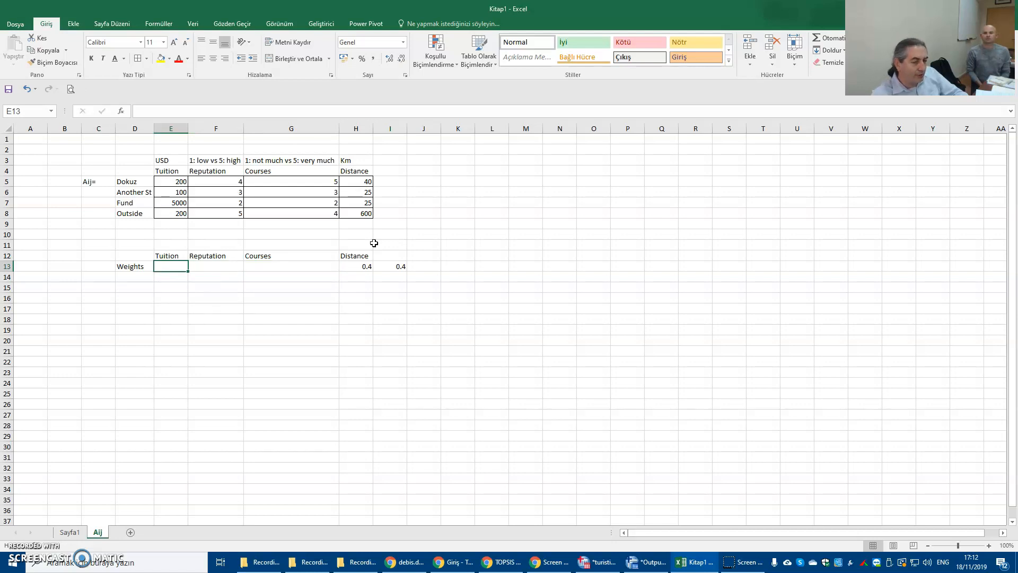
{"action": "key", "text": "Right"}
{"action": "key", "text": "Right"}
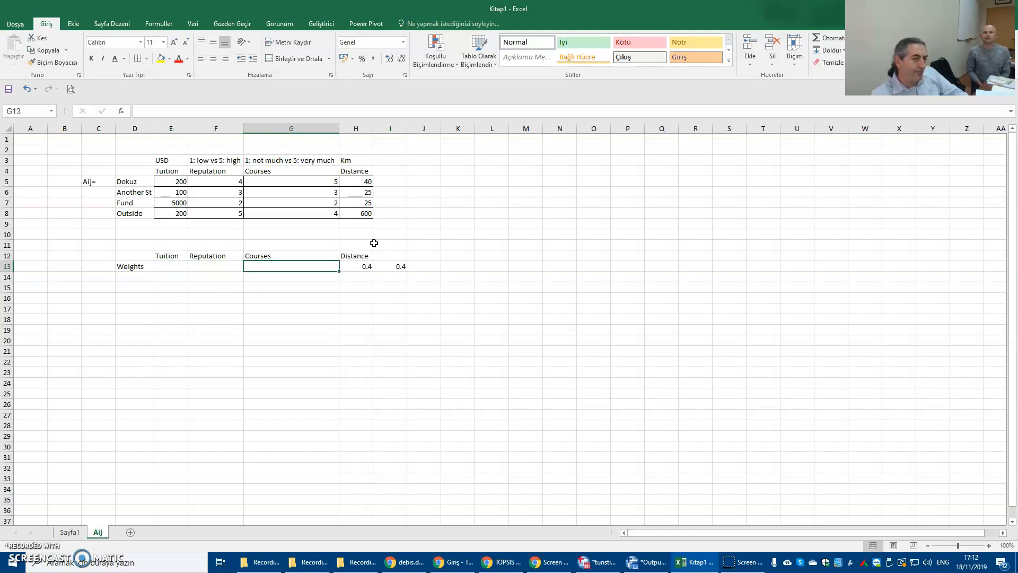
{"action": "key", "text": "Left"}
{"action": "key", "text": "Left"}
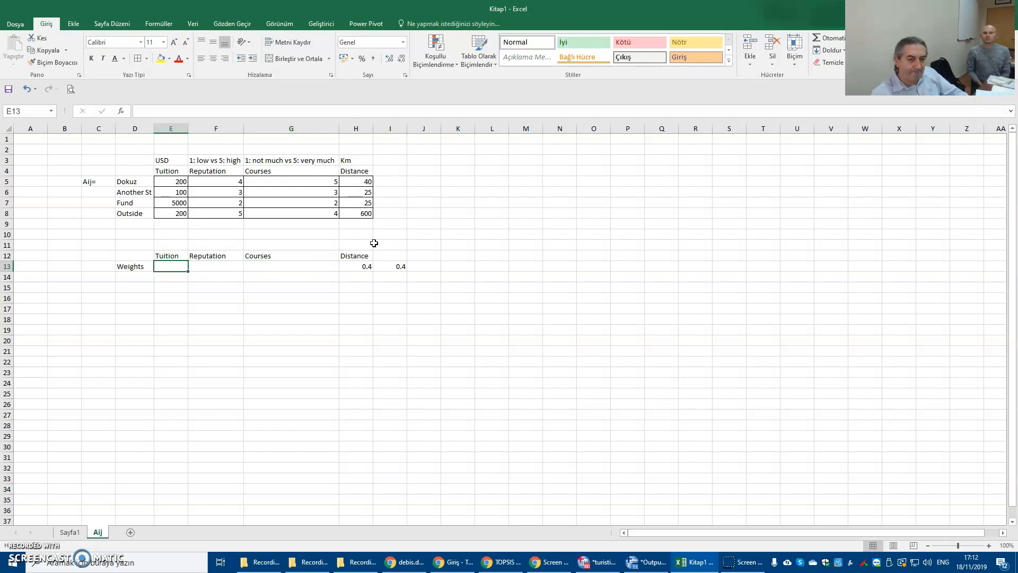
{"action": "key", "text": "Right"}
{"action": "key", "text": "Right"}
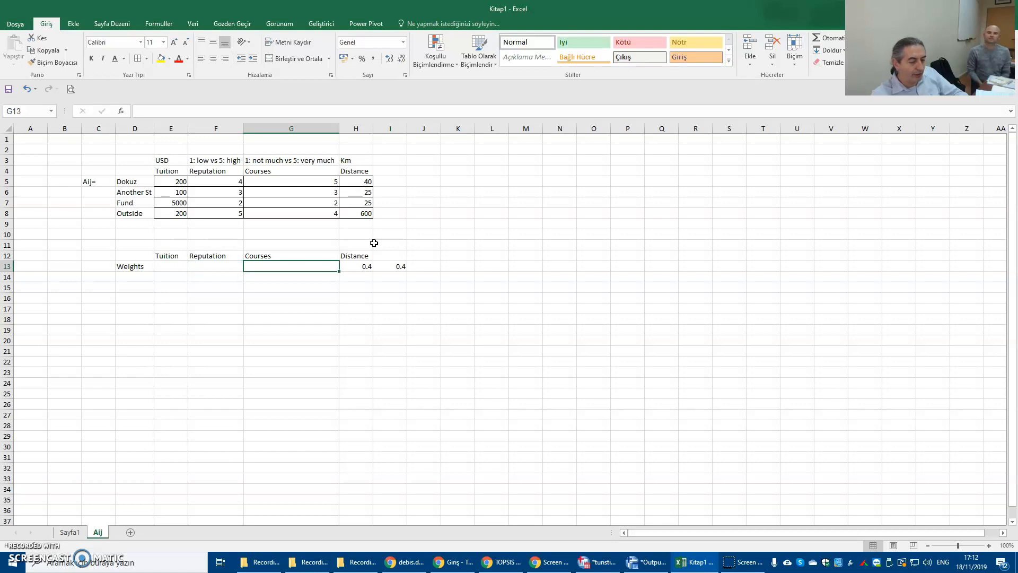
{"action": "type", "text": "0.4"}
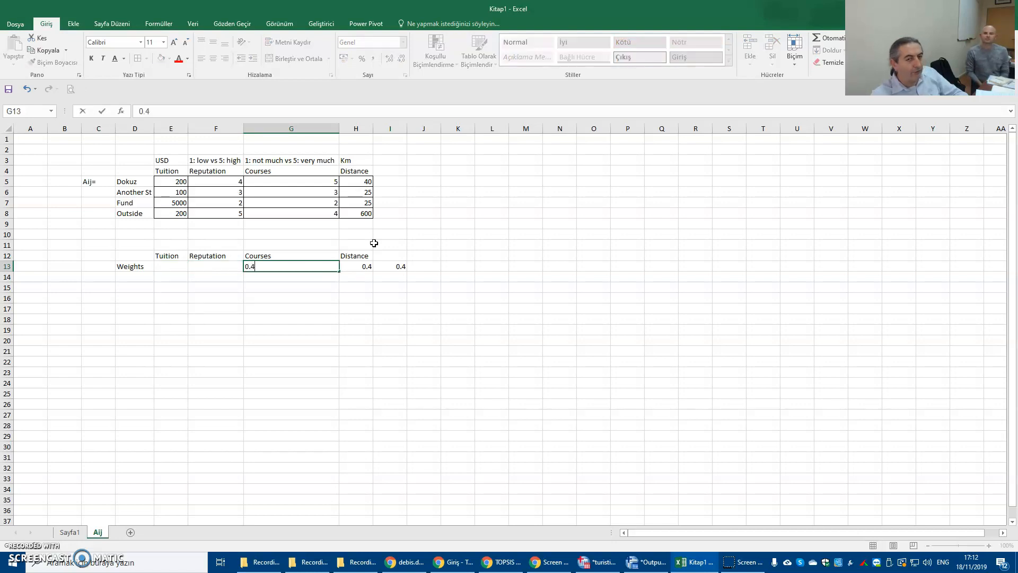
{"action": "key", "text": "ctrl+Return"}
{"action": "key", "text": "Left"}
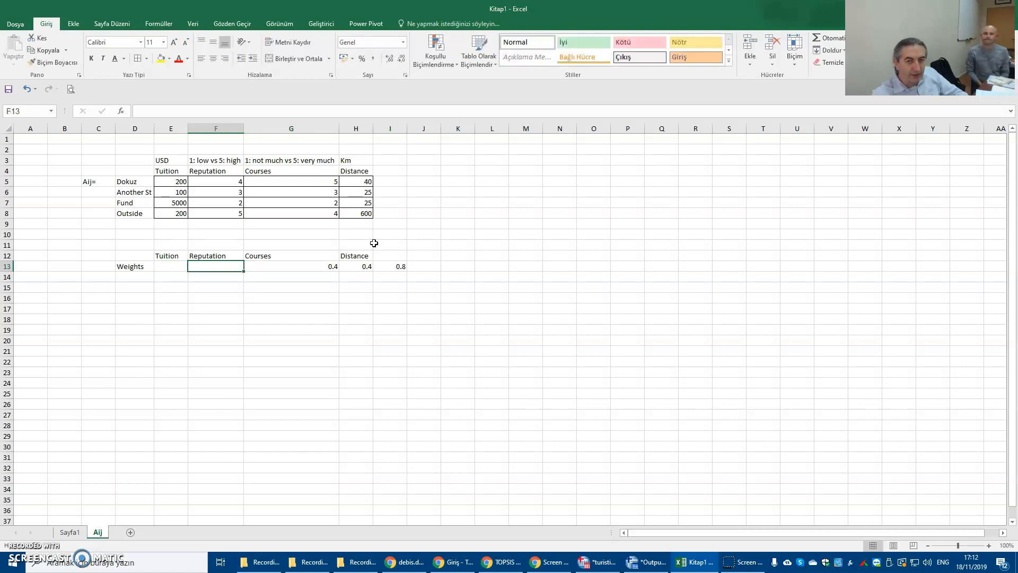
{"action": "key", "text": "Right"}
Set the weights in row 13 to 0.3 for Courses, 0.2 for Reputation and 0.1 for Tuition
{"action": "type", "text": "0.3"}
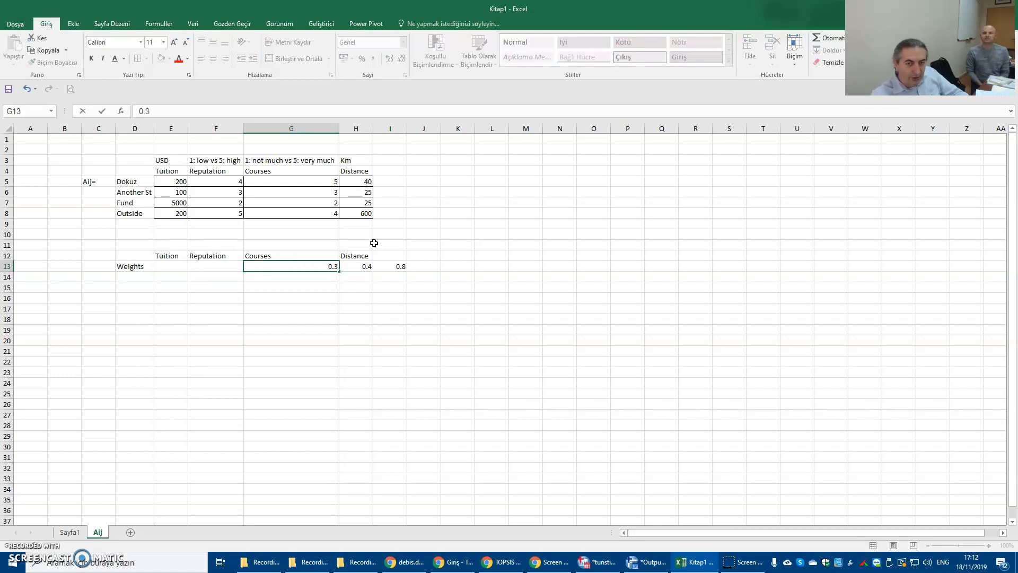
{"action": "key", "text": "Left"}
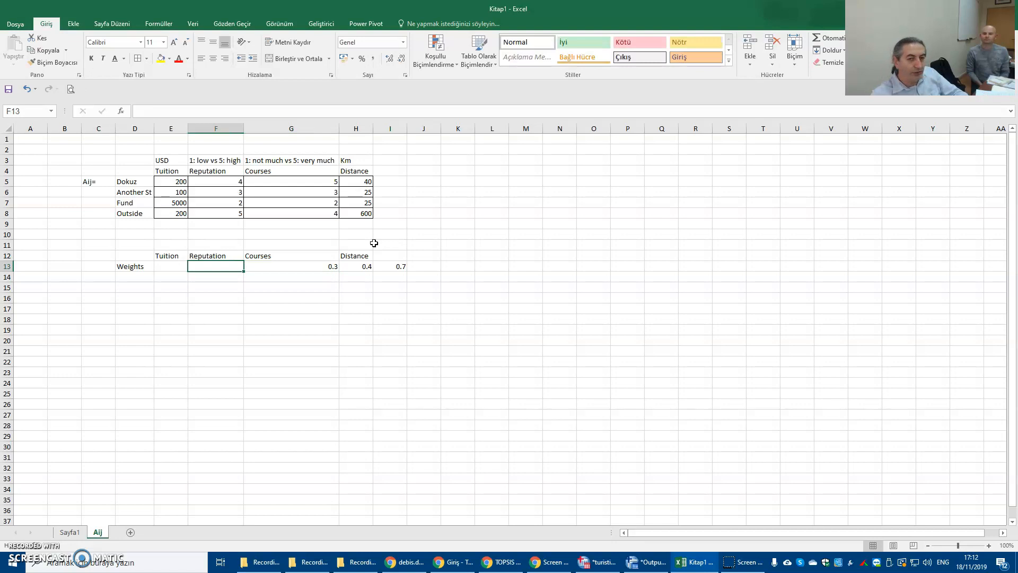
{"action": "key", "text": "Left"}
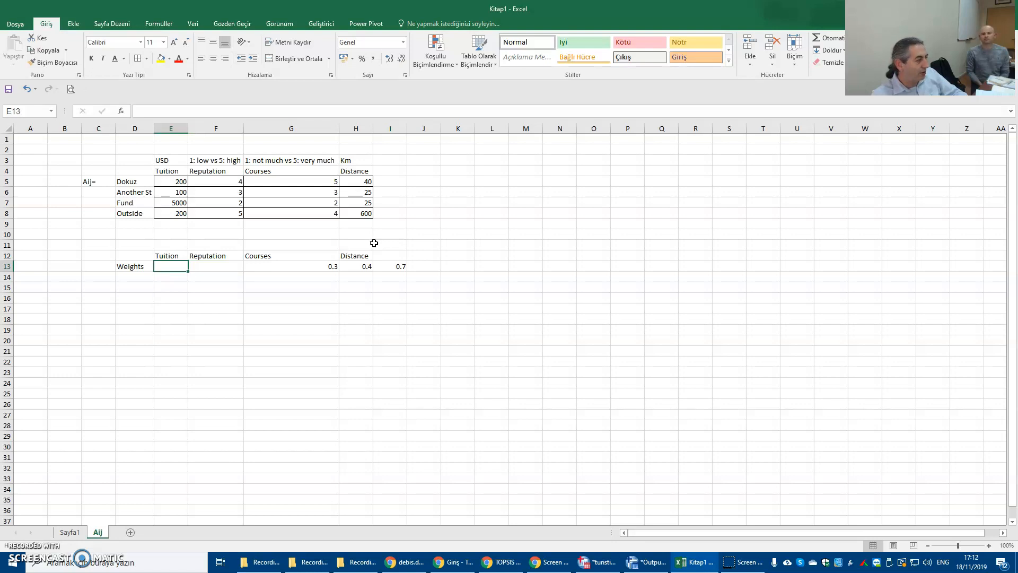
{"action": "key", "text": "Right"}
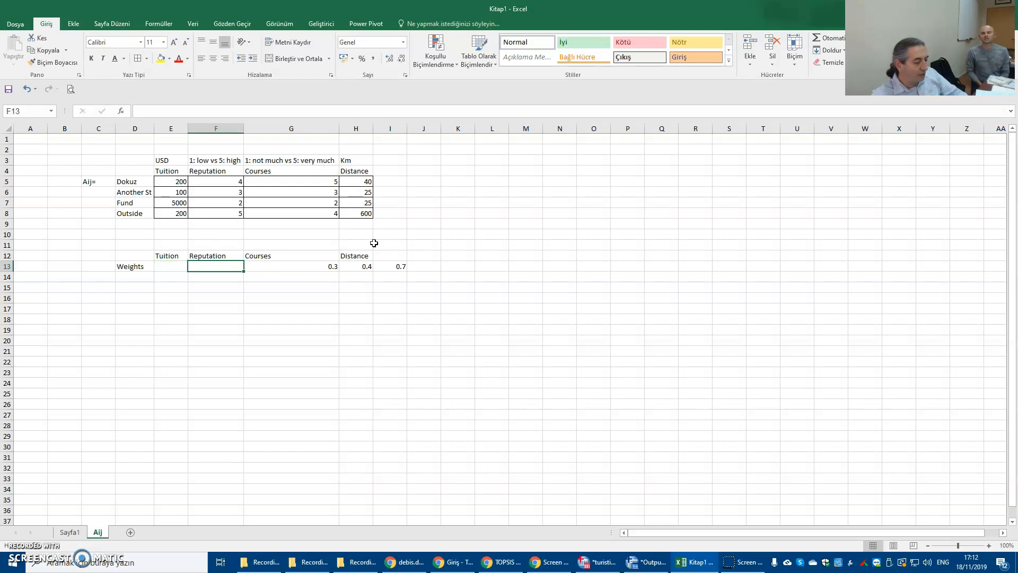
{"action": "type", "text": "0.2"}
{"action": "key", "text": "Left"}
{"action": "type", "text": "0.1"}
{"action": "key", "text": "Return"}
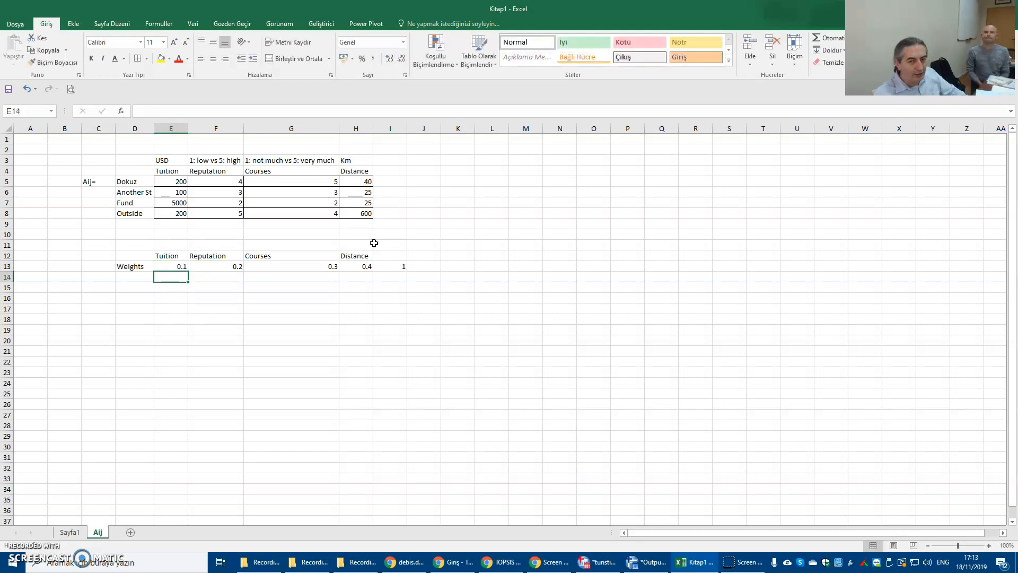
Clear the sum formula from cell I13 beside the weights
{"action": "left_click", "coordinate": [402, 267]}
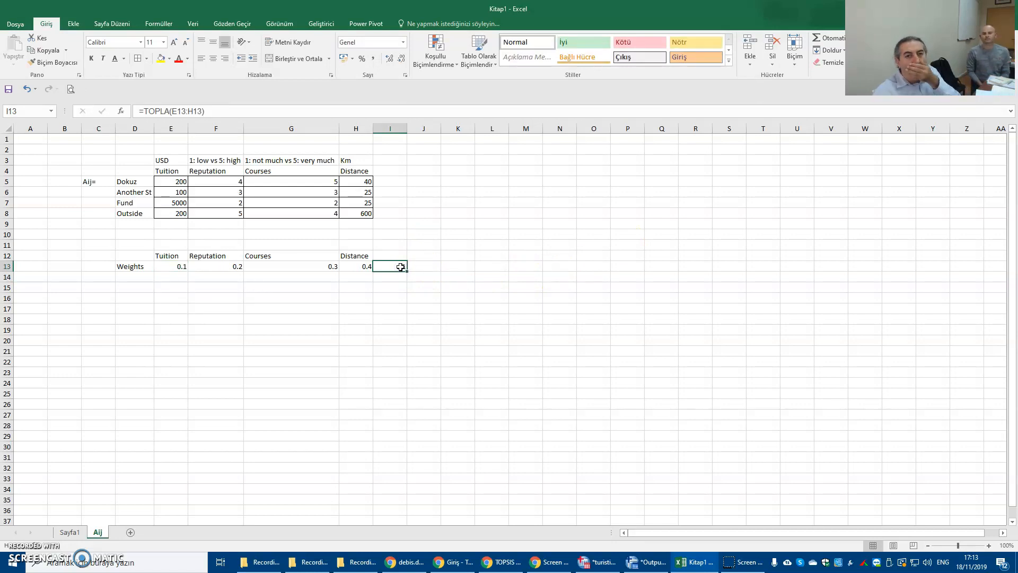
{"action": "key", "text": "Delete"}
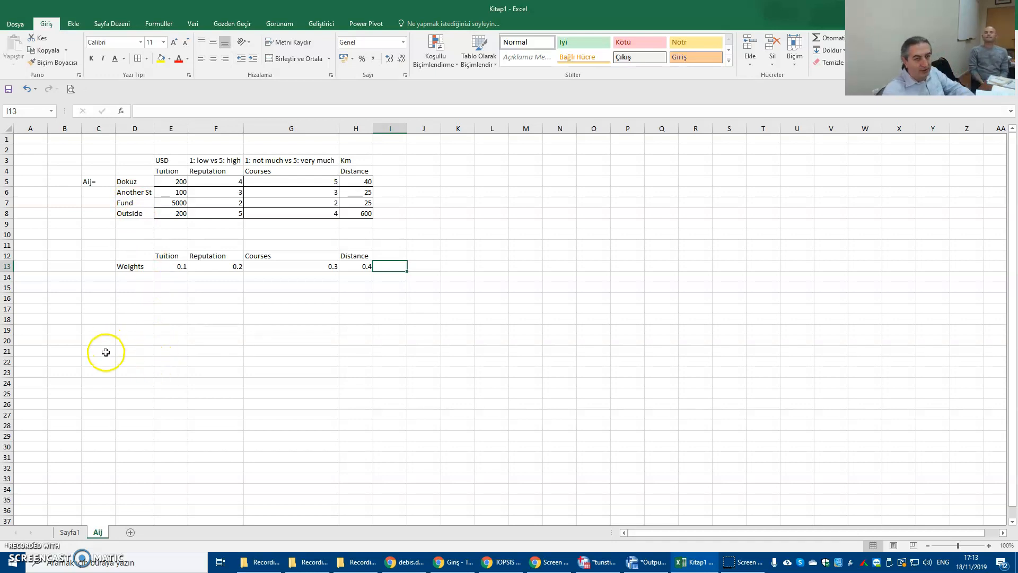
Enter the heading "Standardized Decision Matrix: Rij" in cell C18 below the weights
{"action": "left_click", "coordinate": [95, 320]}
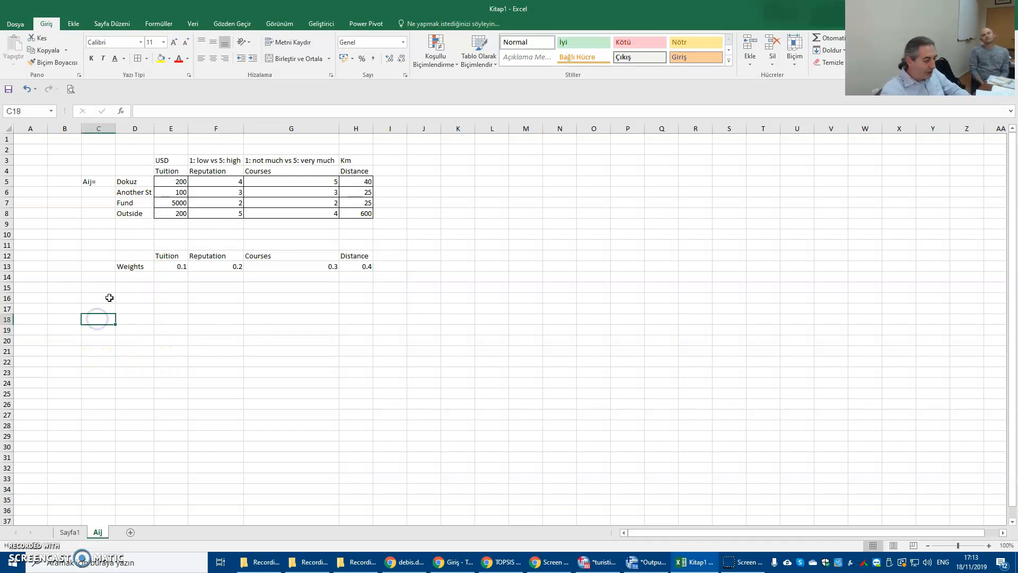
{"action": "type", "text": "Standa"}
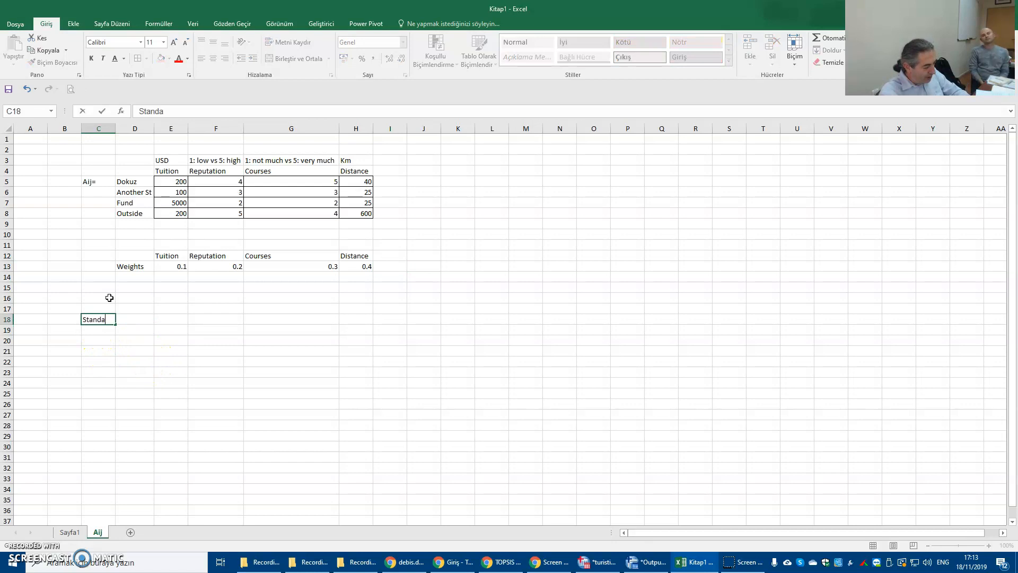
{"action": "type", "text": "rdized De"}
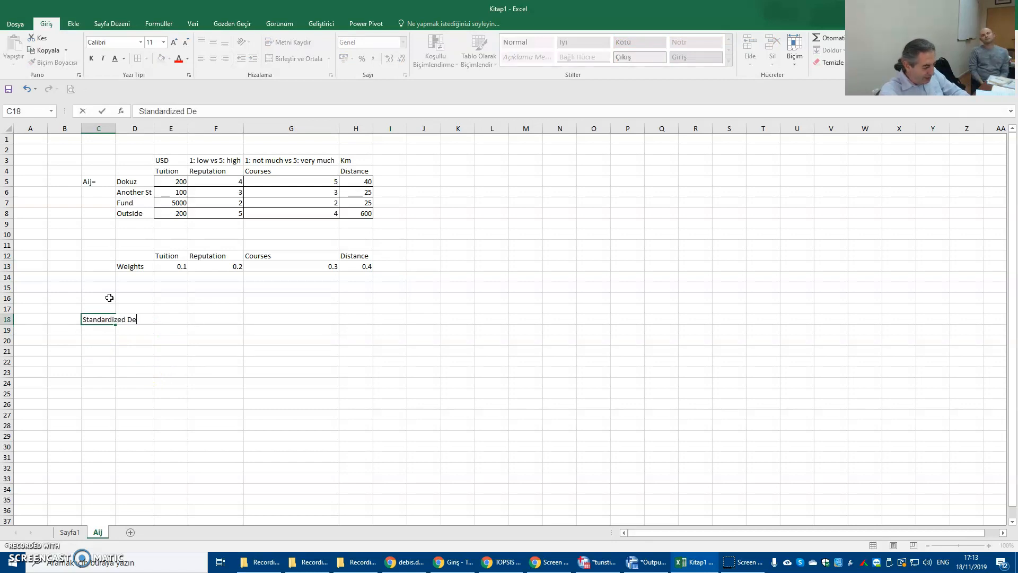
{"action": "type", "text": "cision "}
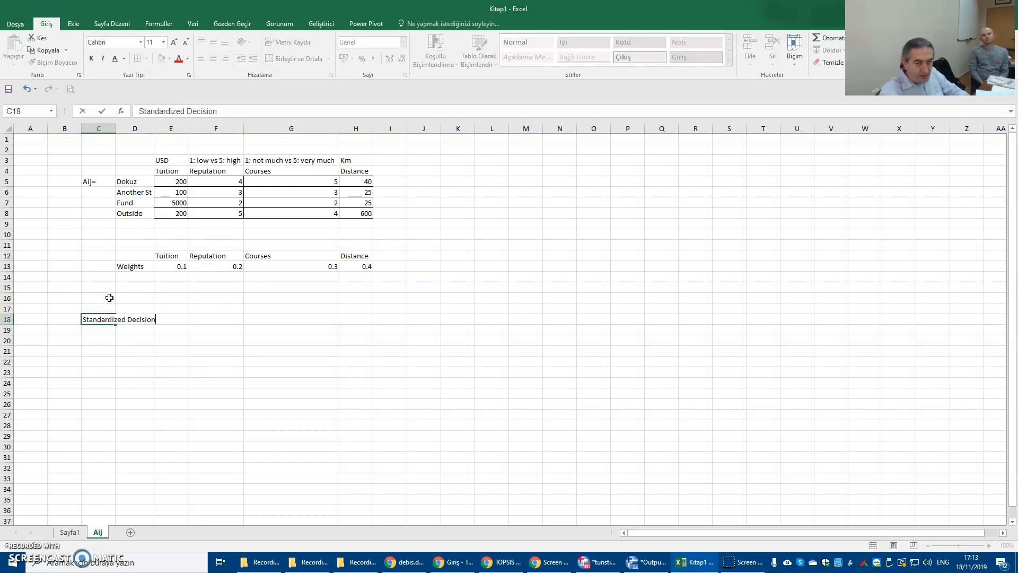
{"action": "type", "text": "MAtrx"}
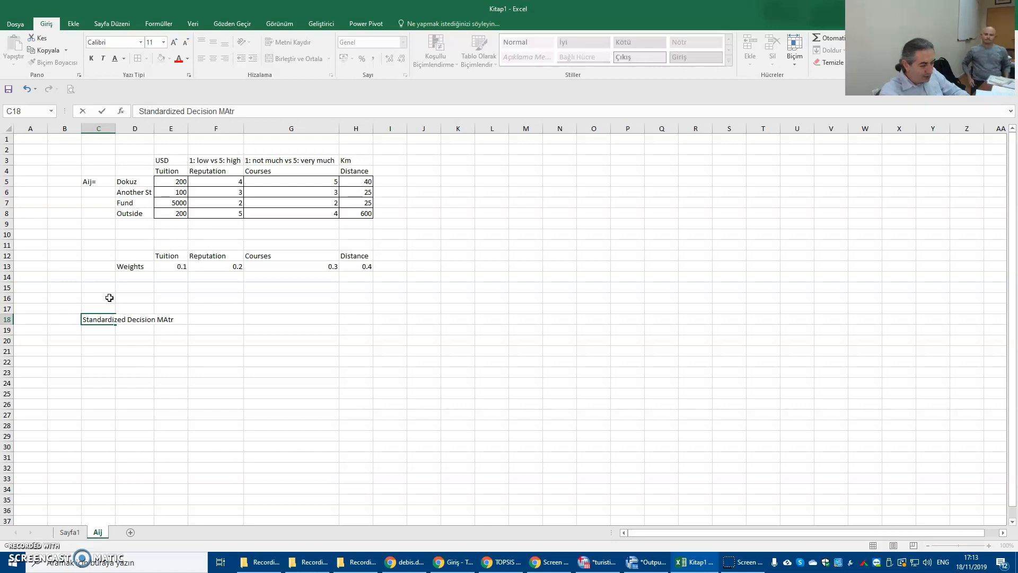
{"action": "key", "text": "BackSpace"}
{"action": "key", "text": "BackSpace"}
{"action": "key", "text": "BackSpace"}
{"action": "key", "text": "BackSpace"}
{"action": "type", "text": "a"}
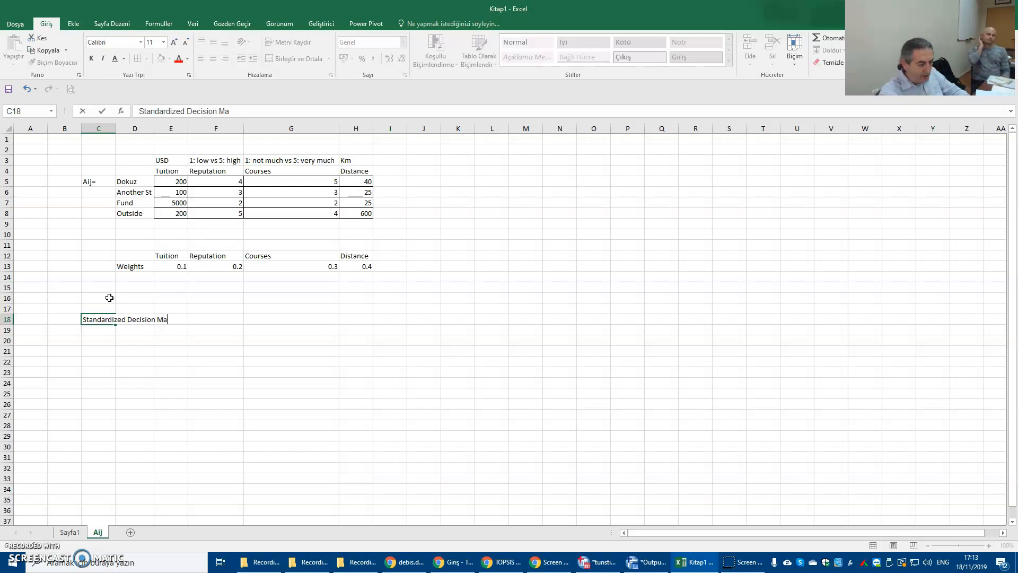
{"action": "type", "text": "trix"}
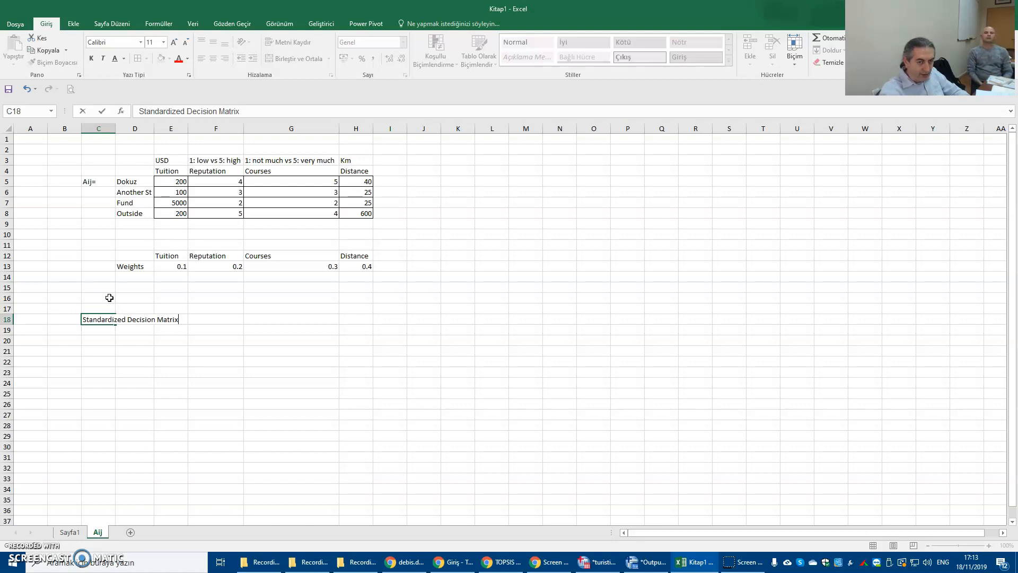
{"action": "type", "text": ": Rij"}
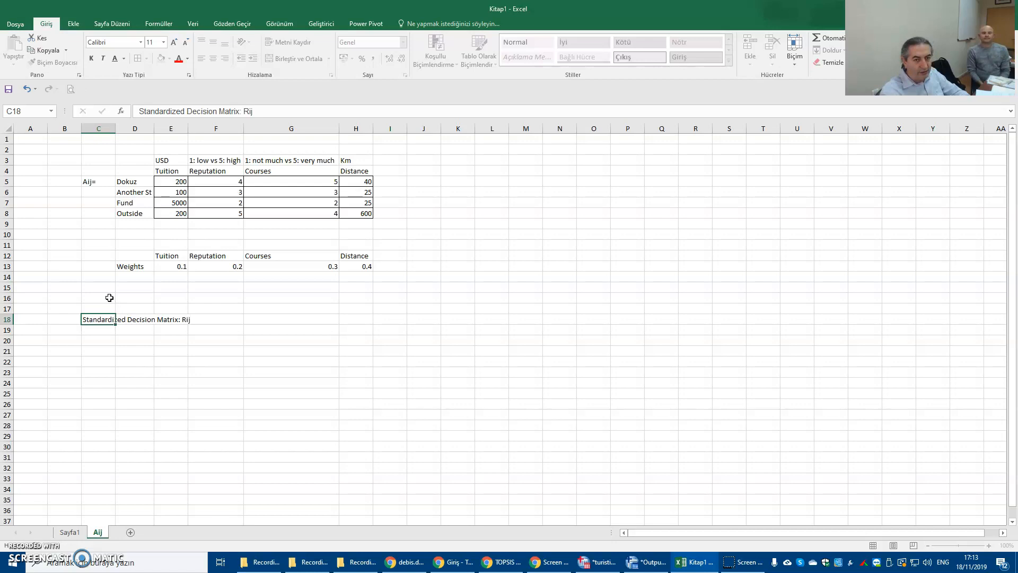
{"action": "key", "text": "Return"}
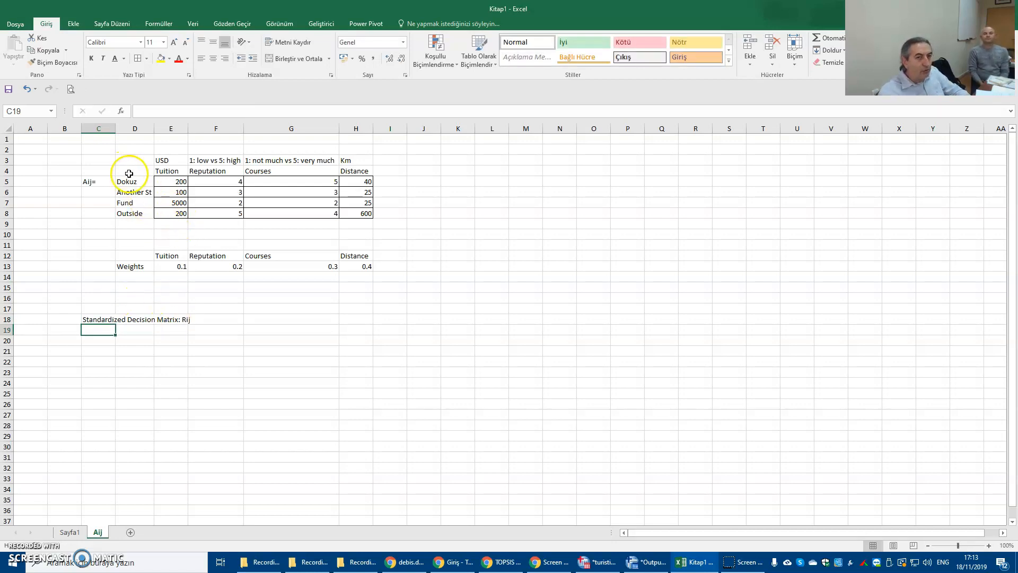
Label the standardized matrix with "Rij=" in cell C22
{"action": "left_click", "coordinate": [98, 361]}
{"action": "type", "text": "R"}
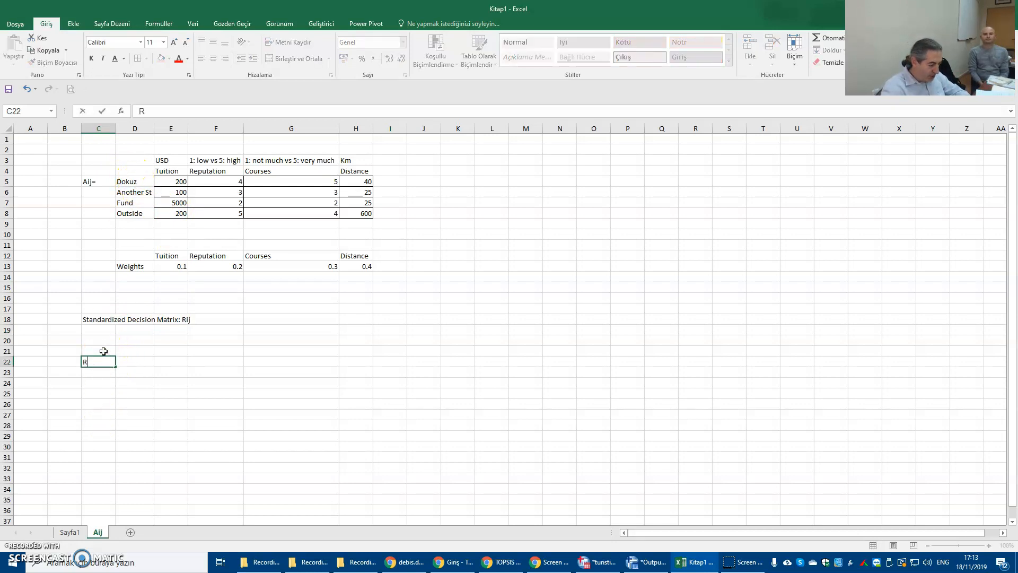
{"action": "type", "text": "ij="}
{"action": "key", "text": "Tab"}
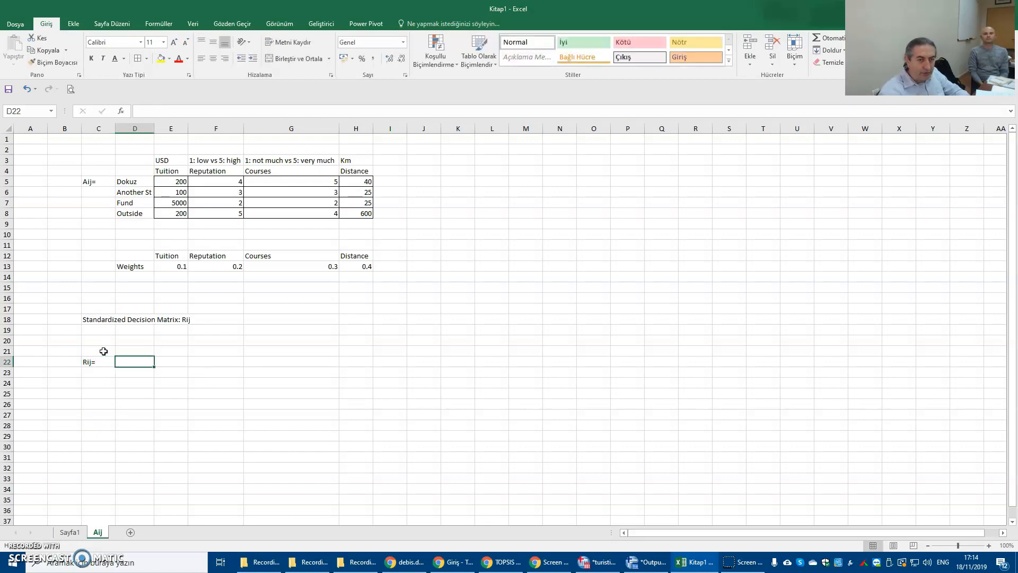
Copy the school names from D5:D8 into the Rij section starting at cell D22
{"action": "left_click_drag", "start_coordinate": [134, 182], "coordinate": [143, 212]}
{"action": "key", "text": "ctrl+c"}
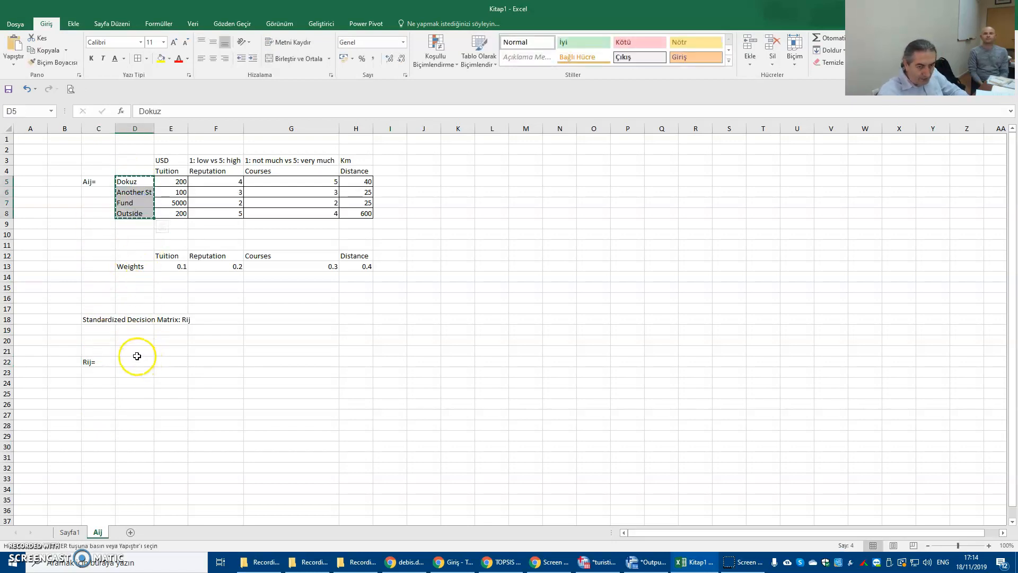
{"action": "left_click", "coordinate": [131, 364]}
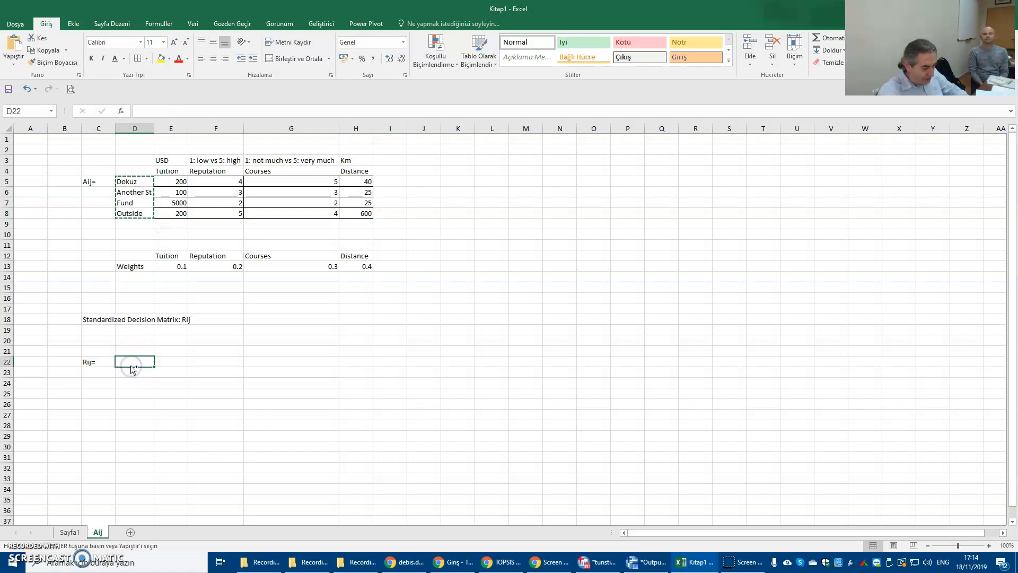
{"action": "key", "text": "ctrl+v"}
Copy the criteria headers Tuition, Reputation, Courses and Distance from row 4 into row 21, starting at cell E21
{"action": "left_click_drag", "start_coordinate": [166, 171], "coordinate": [355, 171]}
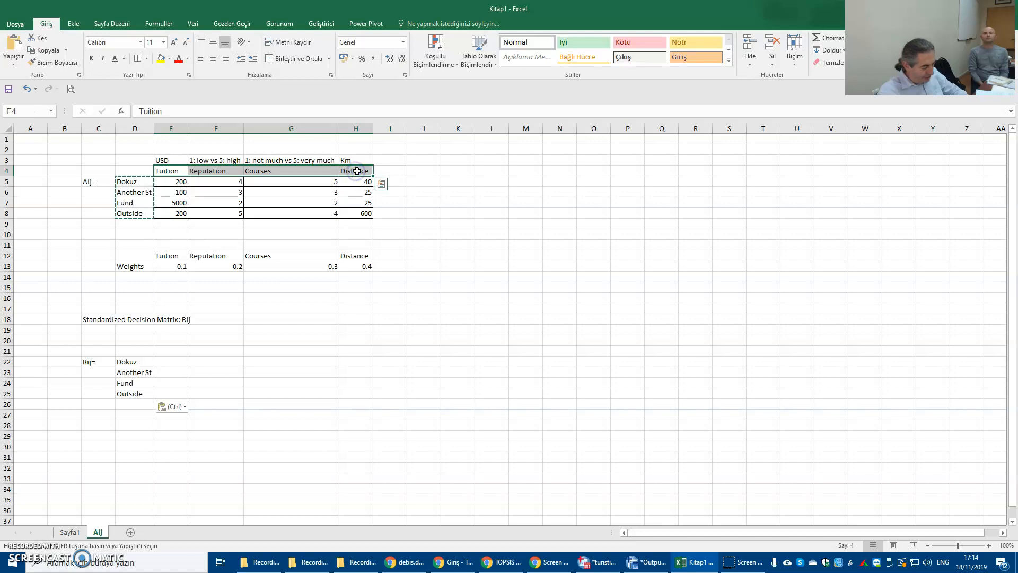
{"action": "key", "text": "ctrl+c"}
{"action": "left_click", "coordinate": [171, 353]}
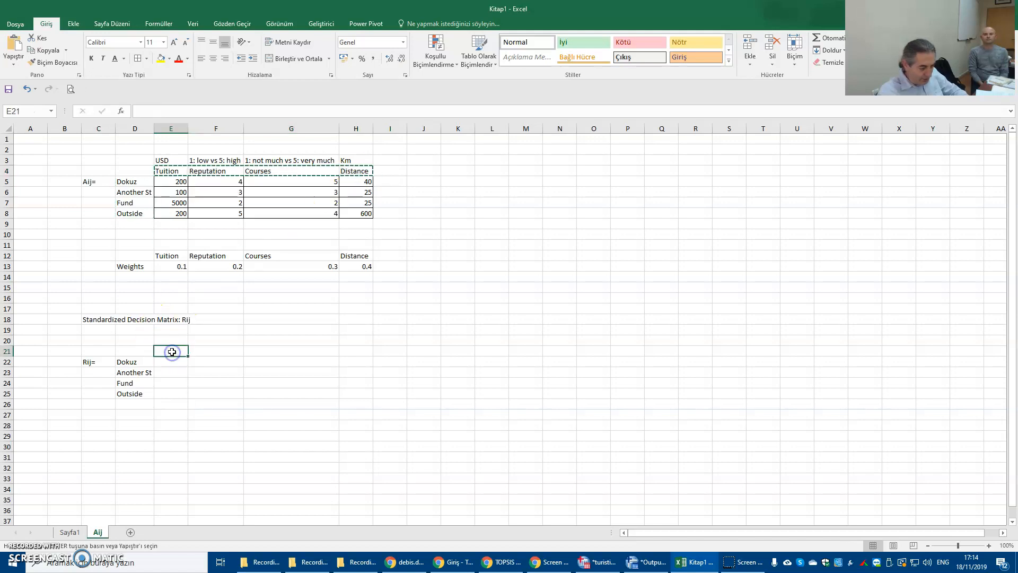
{"action": "key", "text": "ctrl+v"}
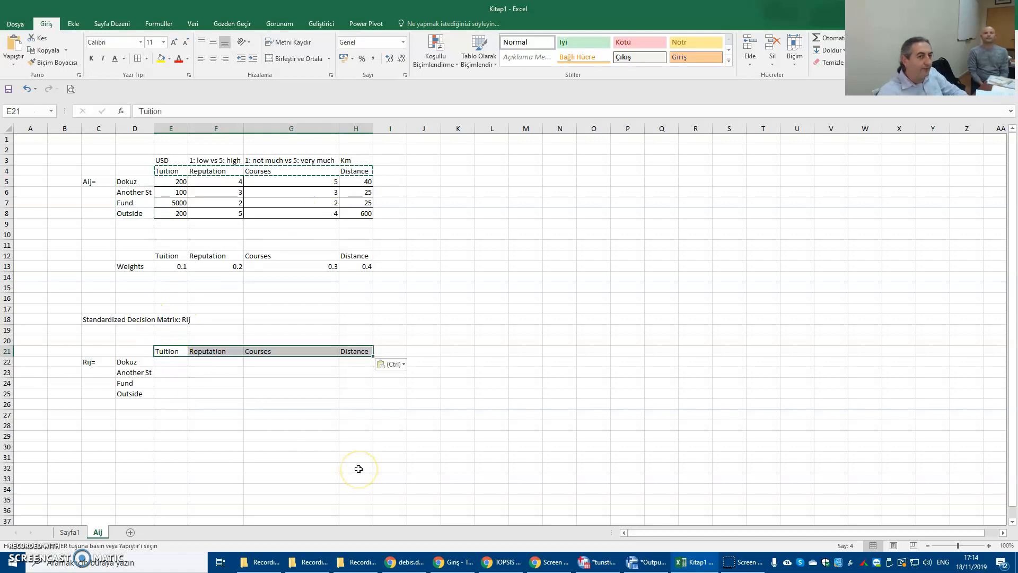
{"action": "key", "text": "Escape"}
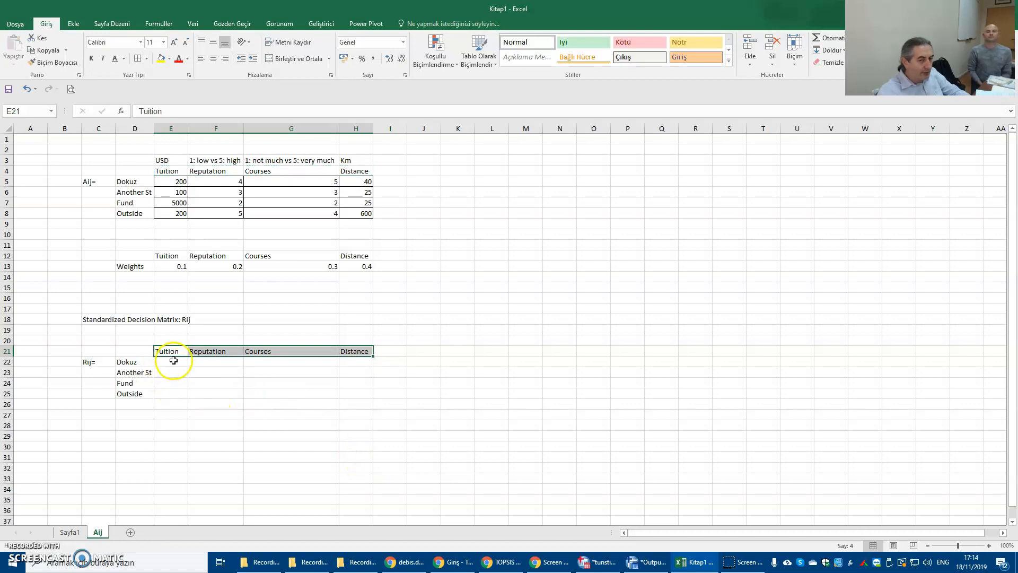
{"action": "left_click", "coordinate": [172, 362]}
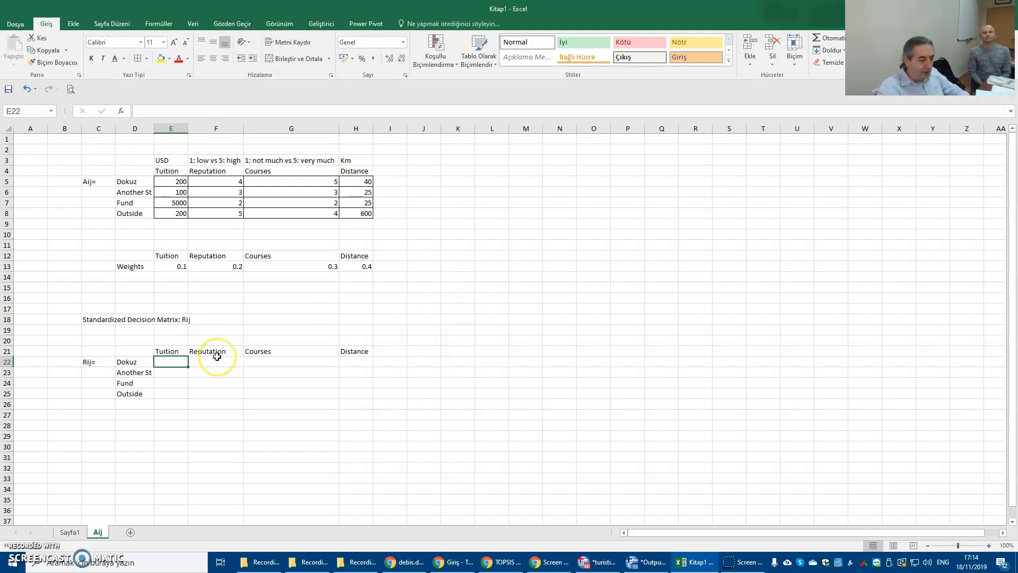
{"action": "type", "text": "="}
{"action": "left_click", "coordinate": [184, 178]}
{"action": "type", "text": "/"}
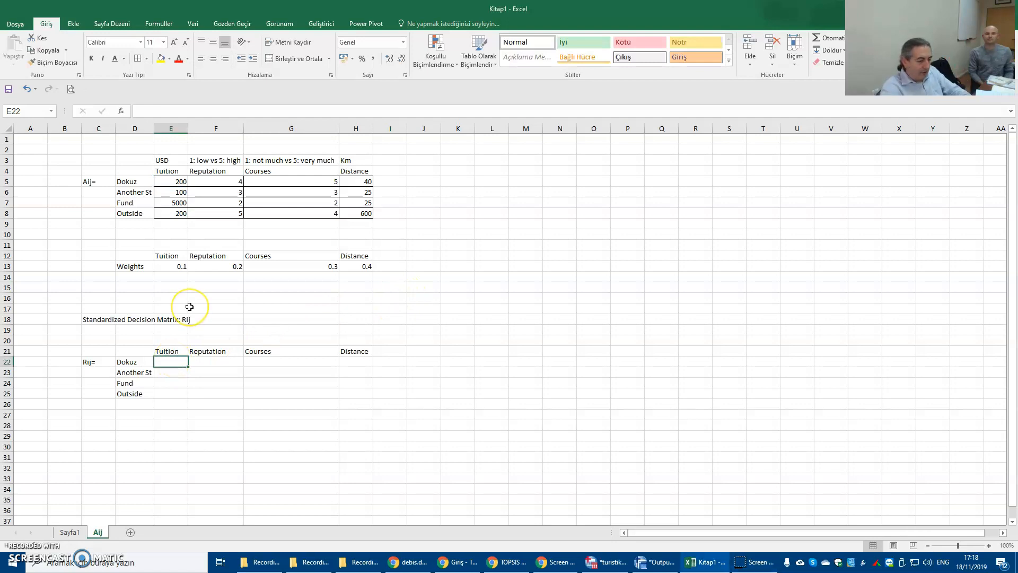
Enter a formula in cell E22 that divides E5 by the sum of squares of the Tuition column, =E5/TOPKARE(E5:E8)
{"action": "type", "text": "="}
{"action": "left_click", "coordinate": [164, 180]}
{"action": "type", "text": "/"}
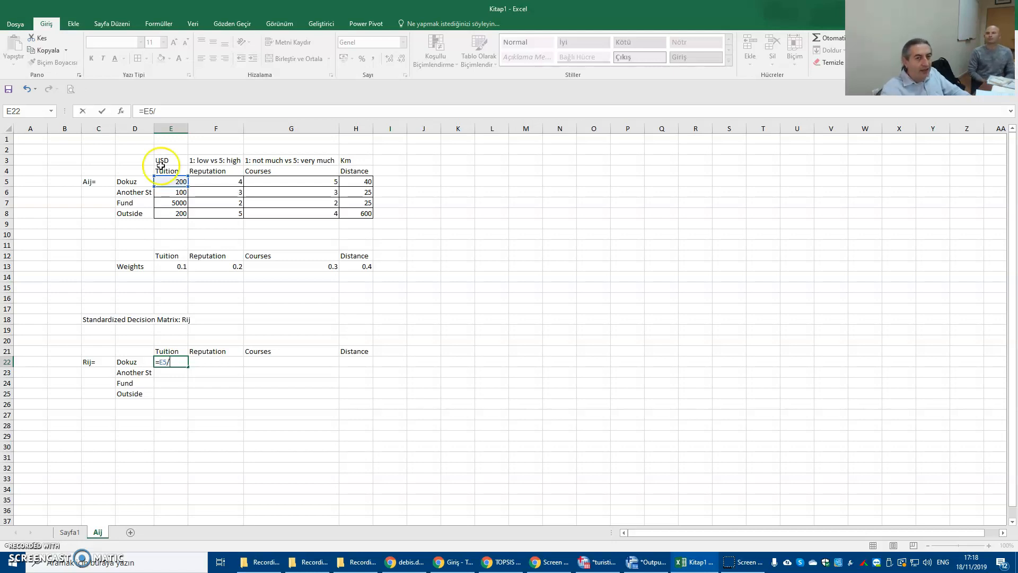
{"action": "left_click", "coordinate": [123, 112]}
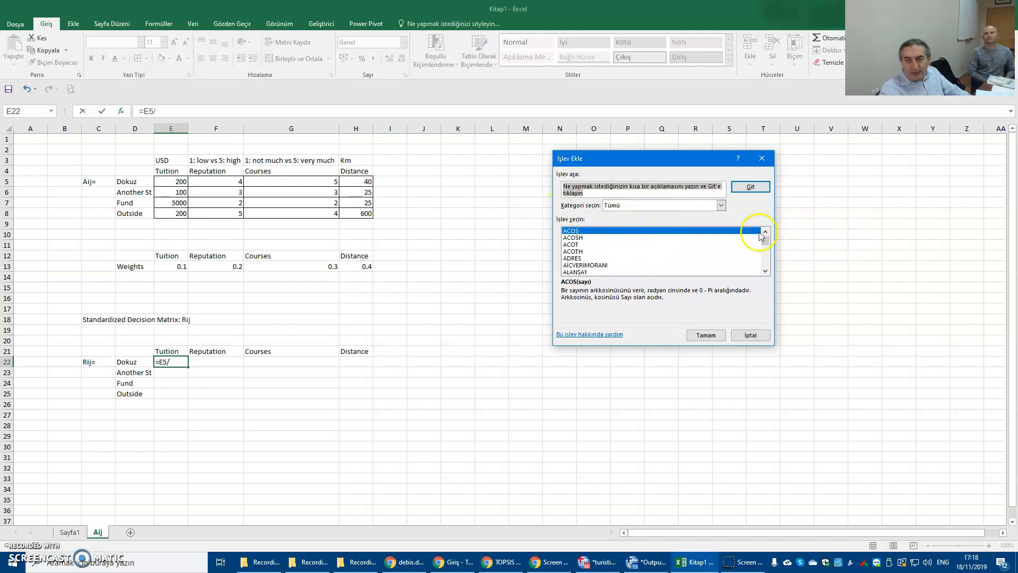
{"action": "left_click_drag", "start_coordinate": [765, 239], "coordinate": [764, 259]}
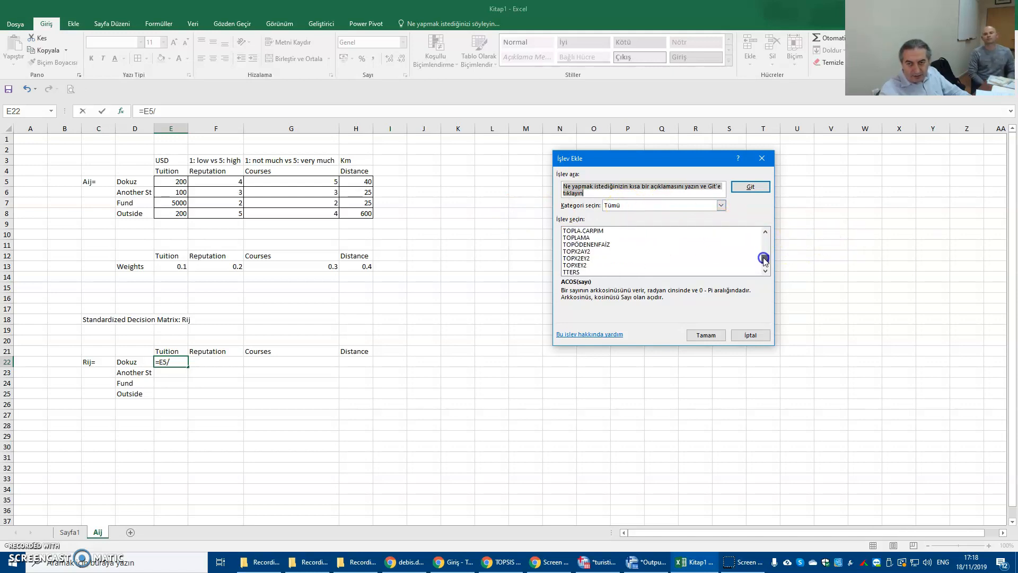
{"action": "scroll", "coordinate": [631, 257], "scroll_direction": "up", "scroll_amount": 1}
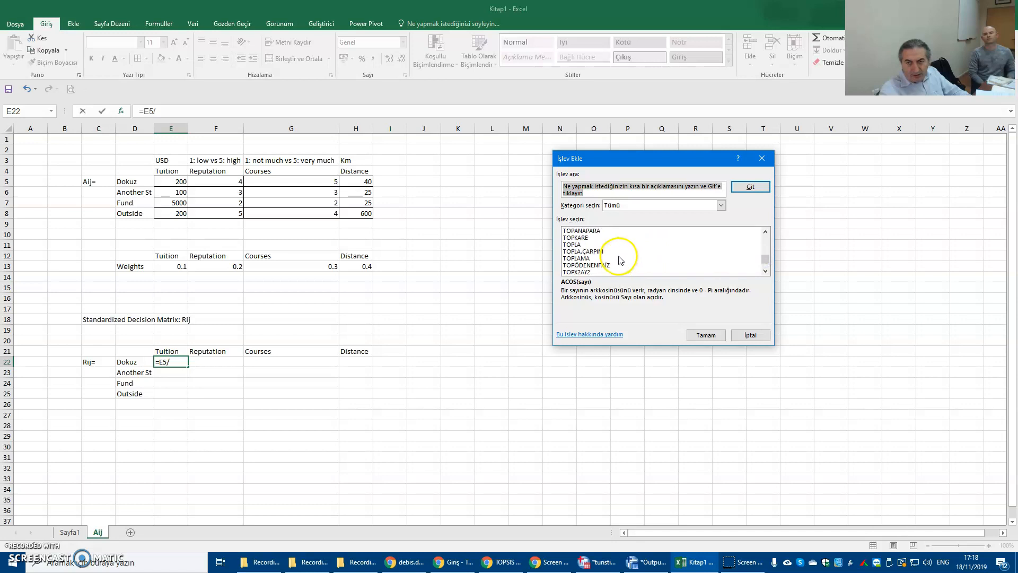
{"action": "left_click", "coordinate": [577, 238]}
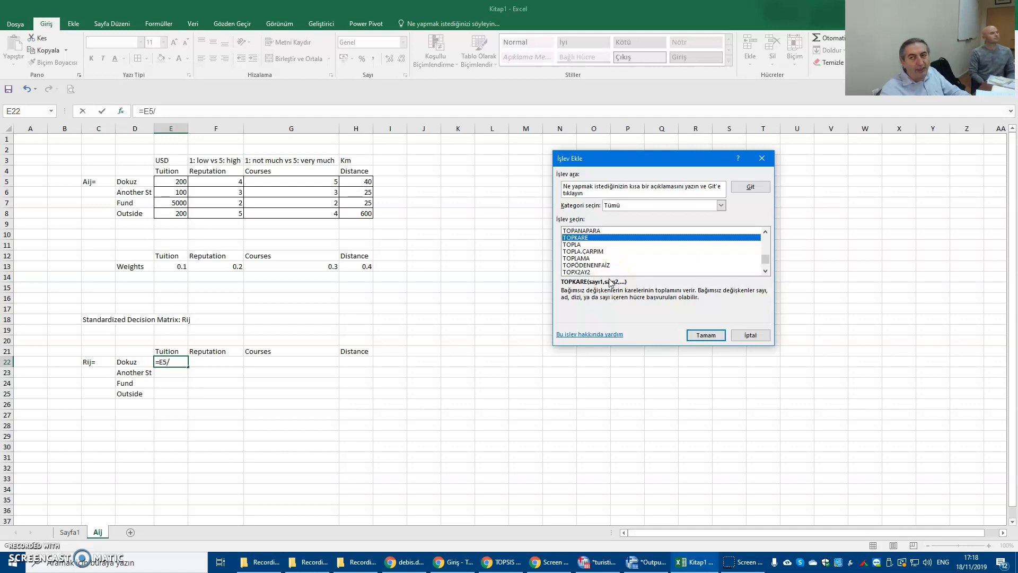
{"action": "left_click", "coordinate": [576, 239]}
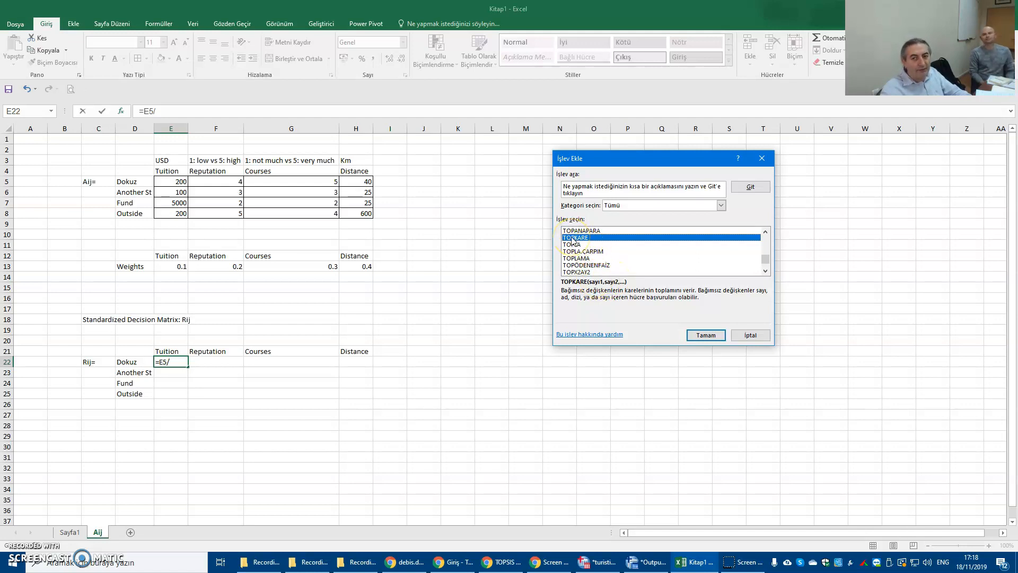
{"action": "left_click", "coordinate": [707, 335]}
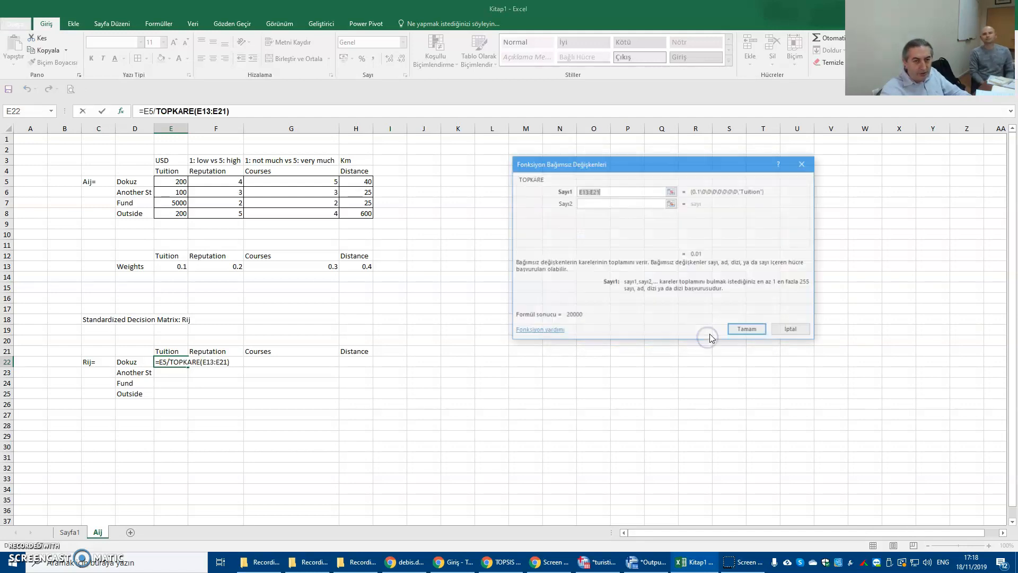
{"action": "left_click", "coordinate": [596, 191]}
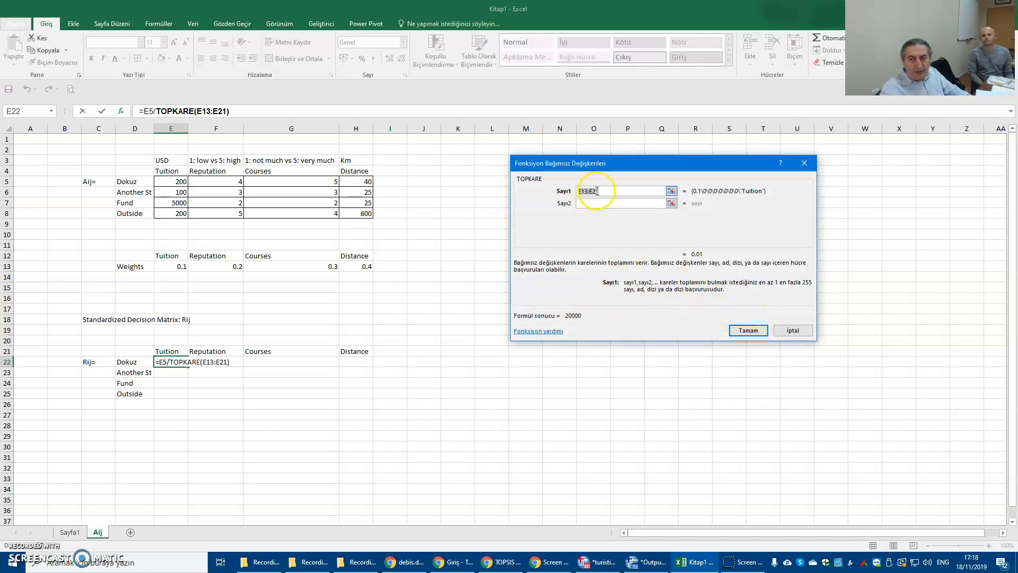
{"action": "left_click_drag", "start_coordinate": [174, 182], "coordinate": [174, 210]}
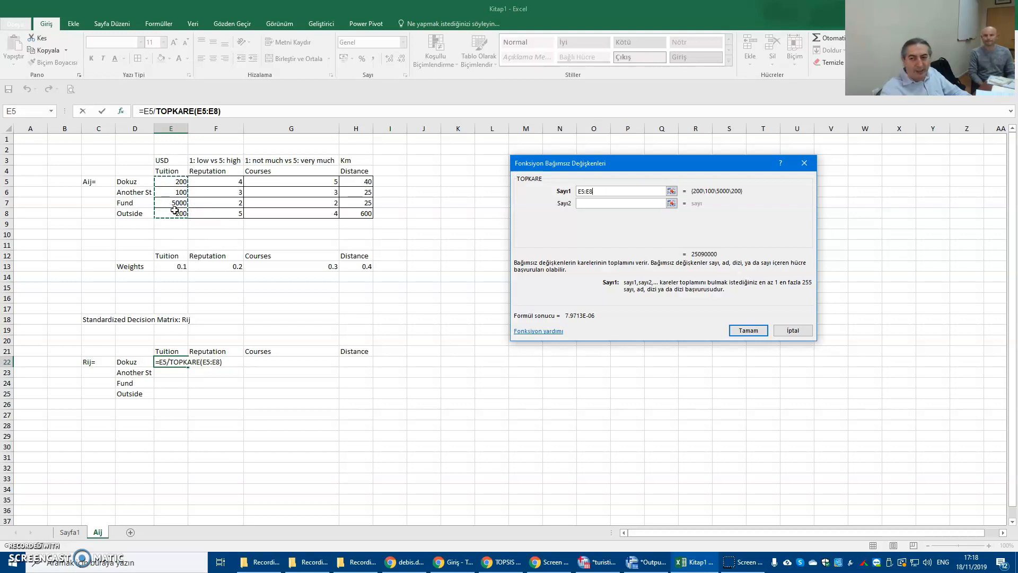
{"action": "left_click", "coordinate": [748, 330]}
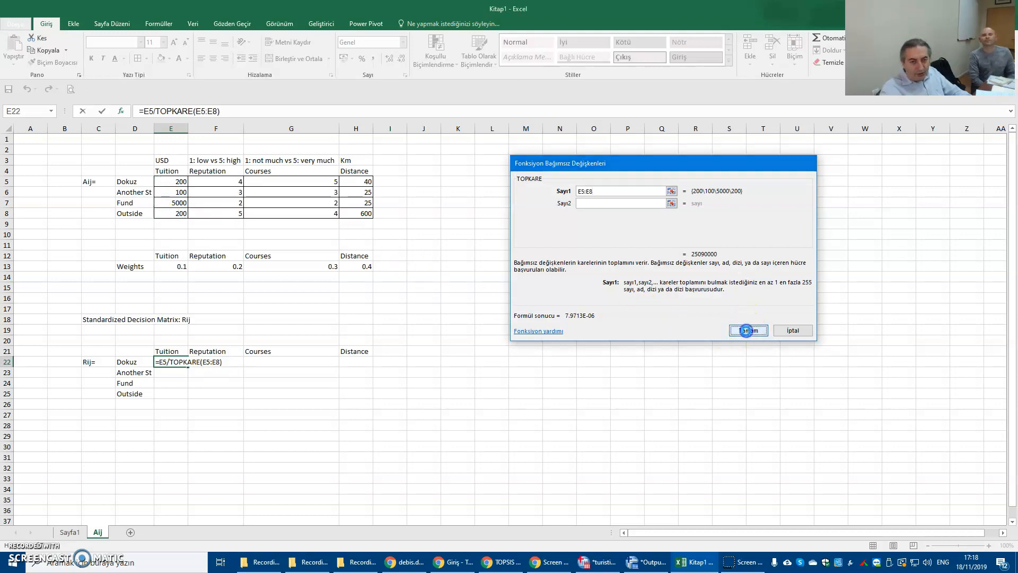
Wrap the sum of squares in E22's formula in the square root function, making it =E5/KAREKÖK(TOPKARE(E5:E8))
{"action": "left_click", "coordinate": [221, 108]}
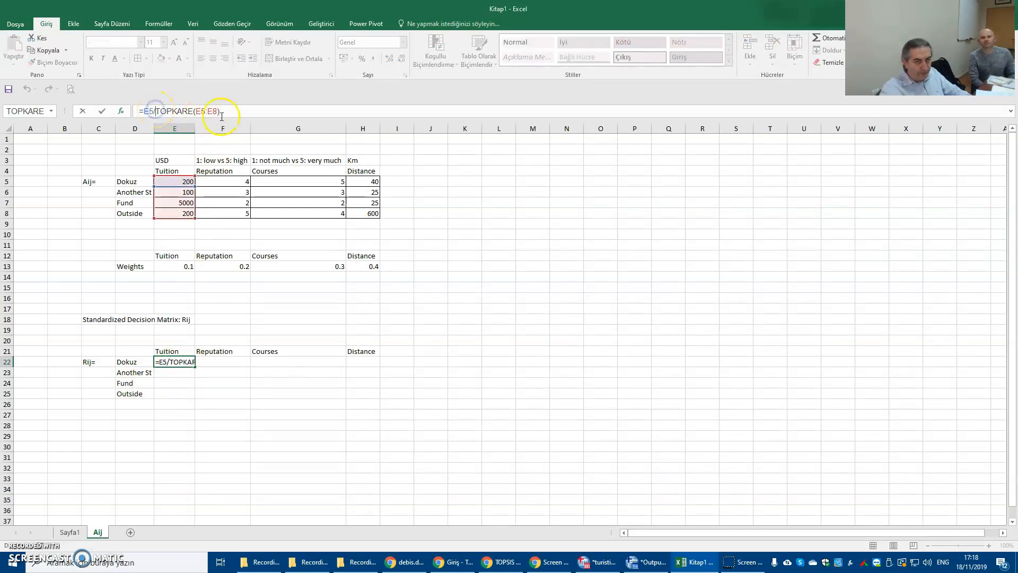
{"action": "type", "text": "K"}
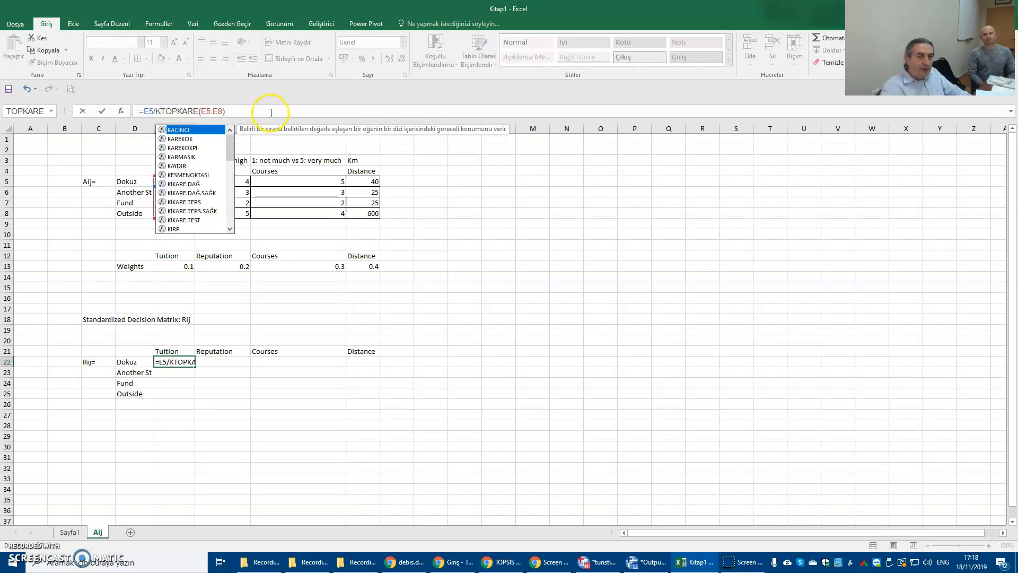
{"action": "left_click", "coordinate": [180, 139]}
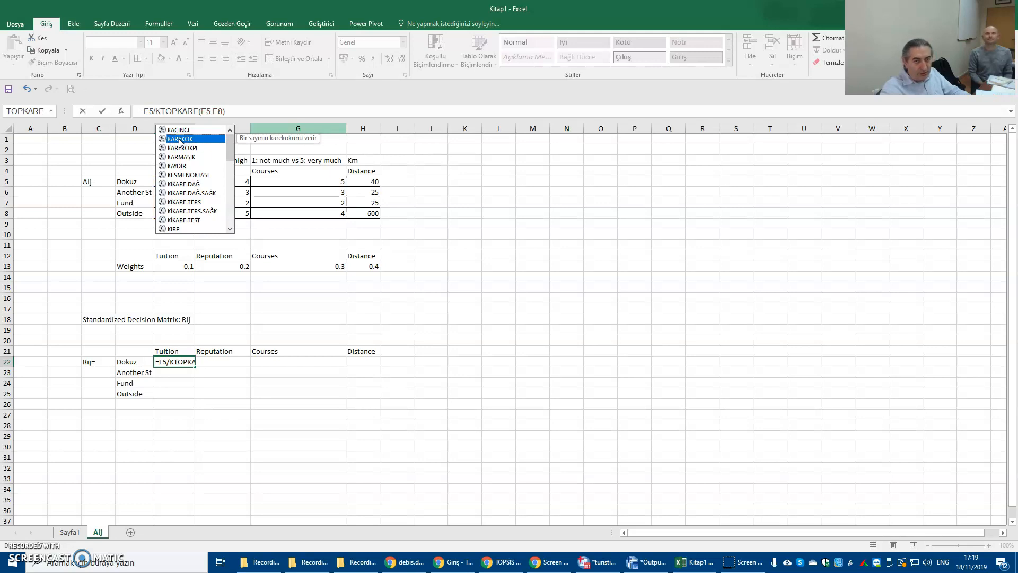
{"action": "double_click", "coordinate": [181, 139]}
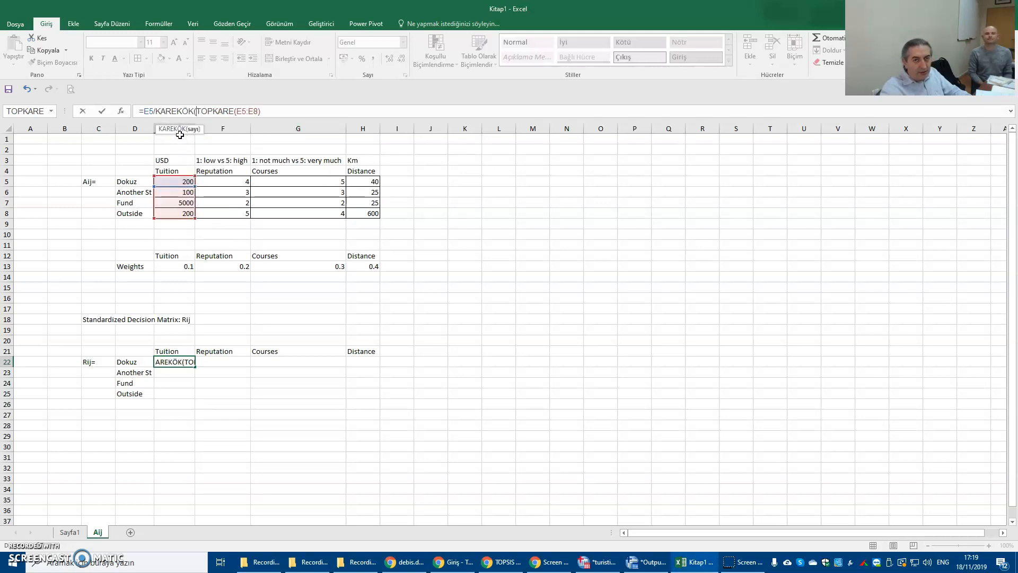
{"action": "left_click", "coordinate": [275, 110]}
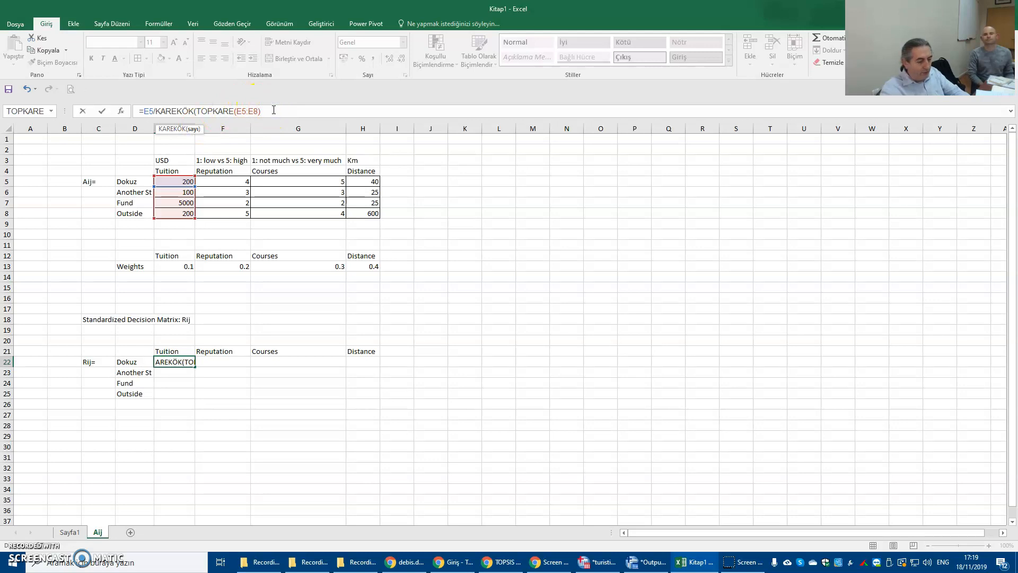
{"action": "type", "text": ")"}
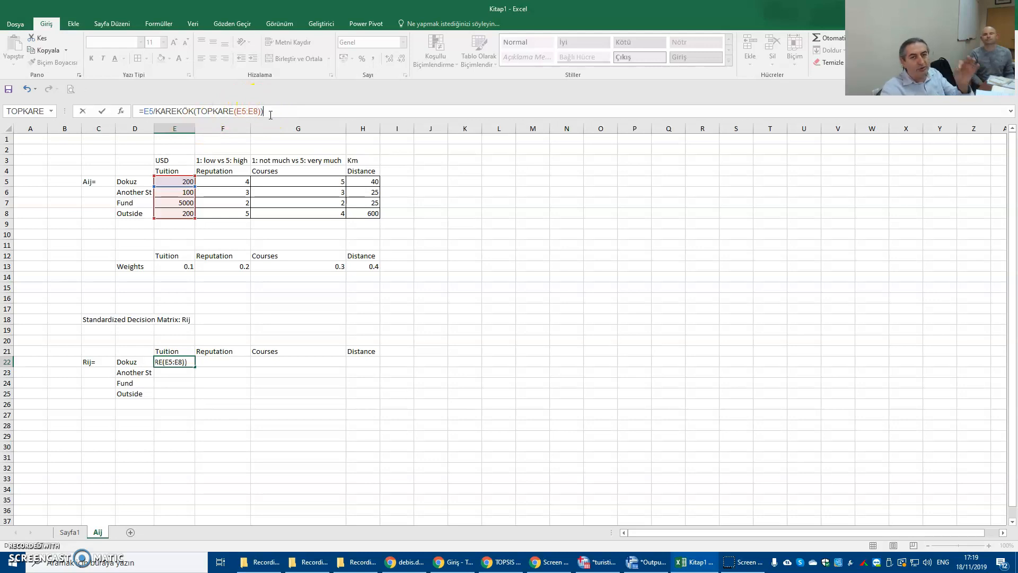
Lock the rows of the sum-of-squares range in E22's formula, making it =E5/KAREKÖK(TOPKARE(E$5:E$8))
{"action": "left_click", "coordinate": [213, 113]}
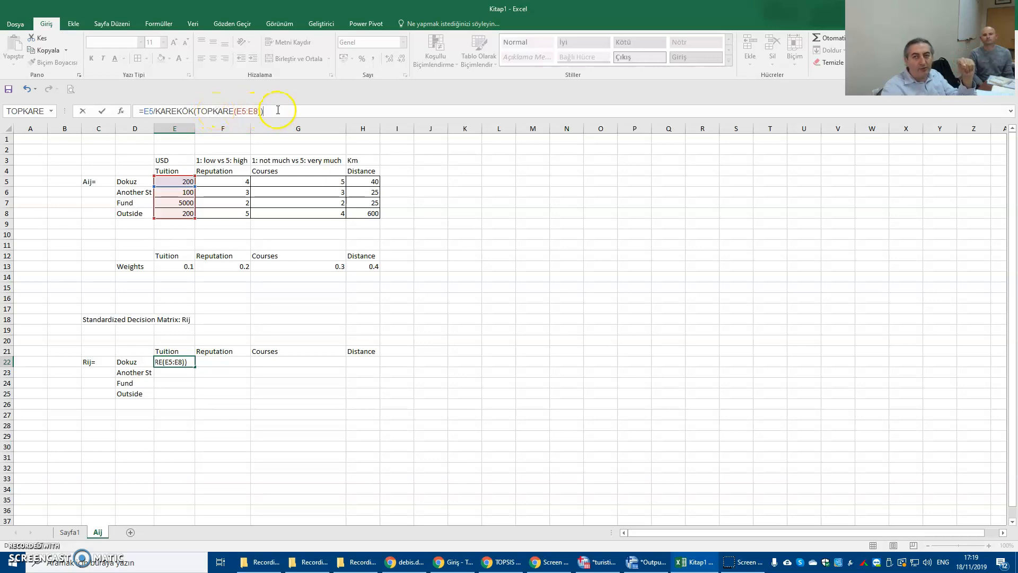
{"action": "left_click", "coordinate": [177, 111]}
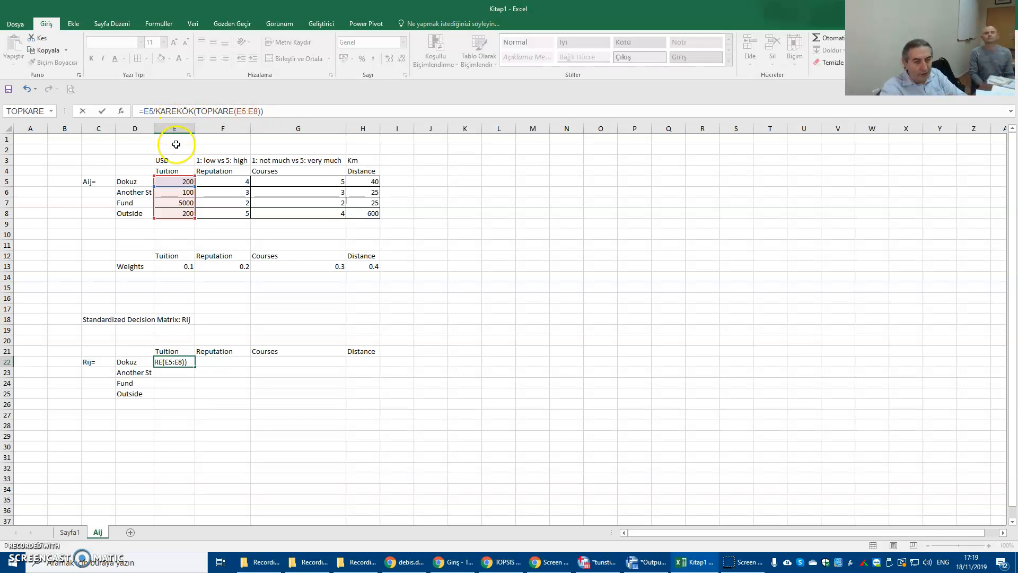
{"action": "left_click", "coordinate": [242, 111]}
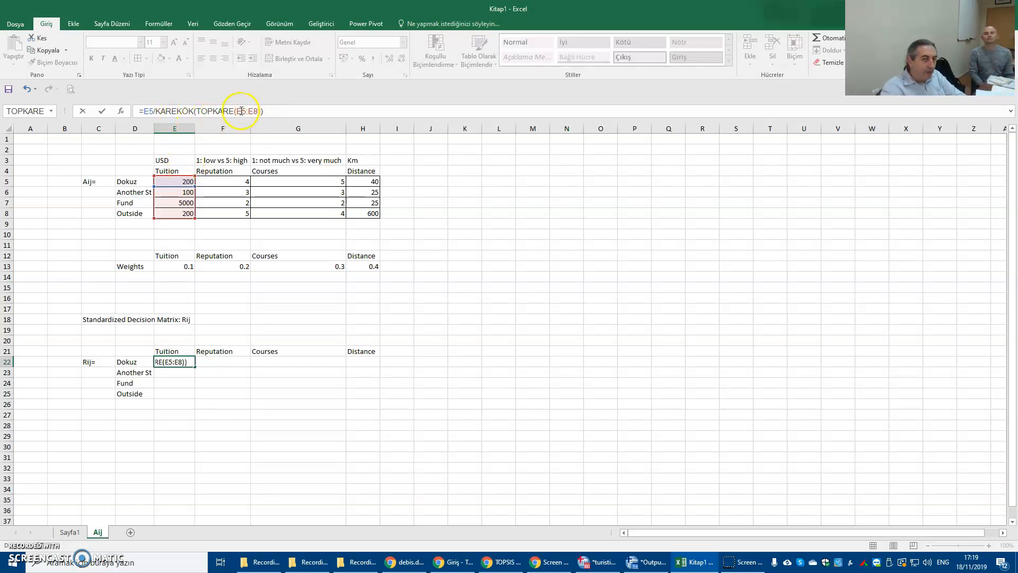
{"action": "left_click", "coordinate": [241, 110]}
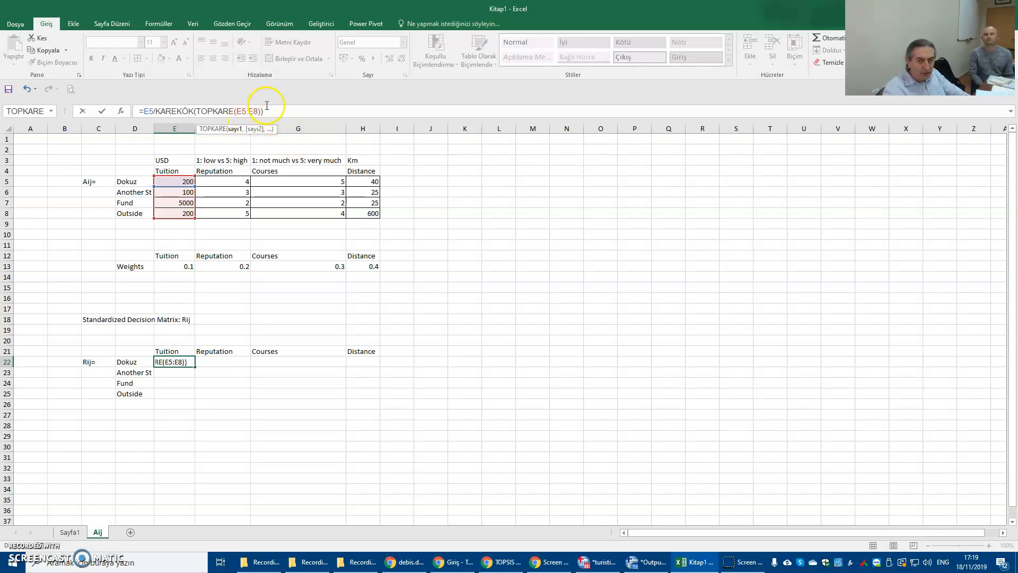
{"action": "key", "text": "F4"}
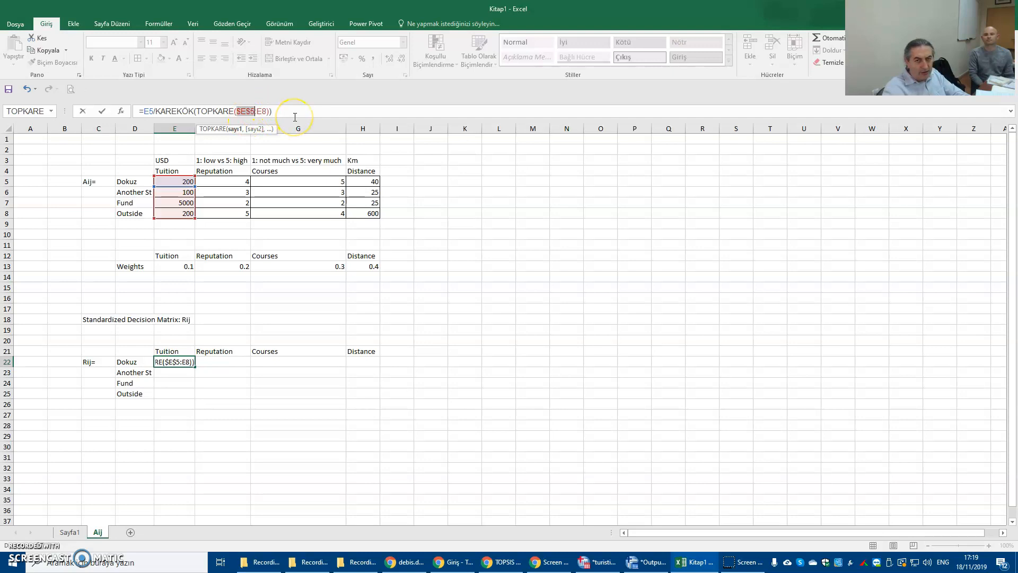
{"action": "key", "text": "F4"}
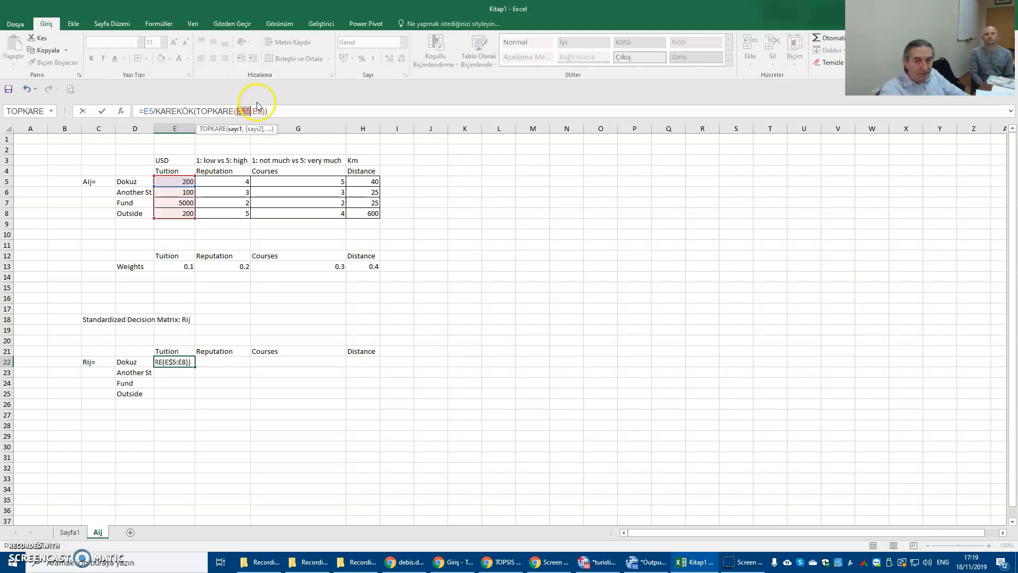
{"action": "key", "text": "F4"}
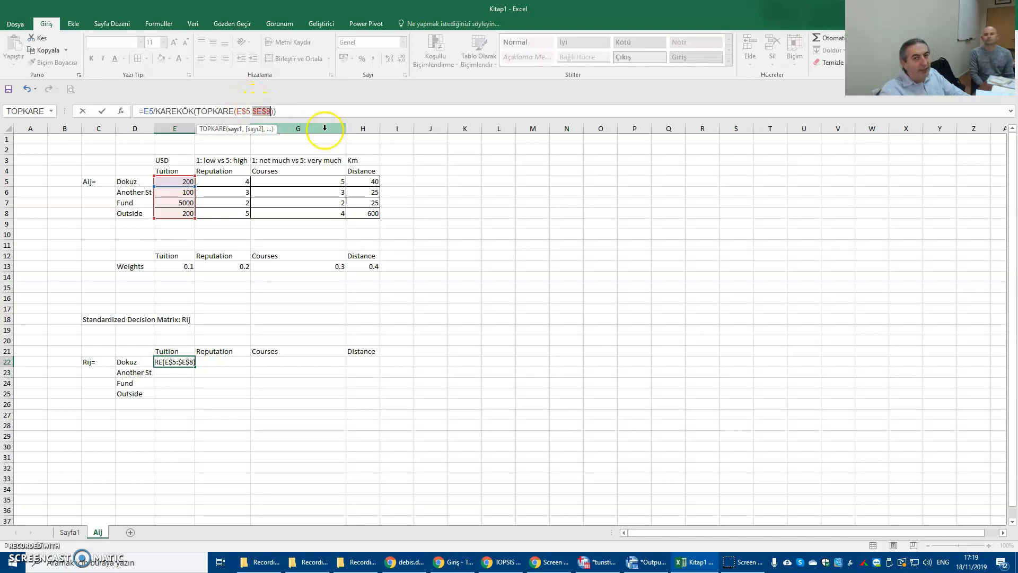
{"action": "key", "text": "F4"}
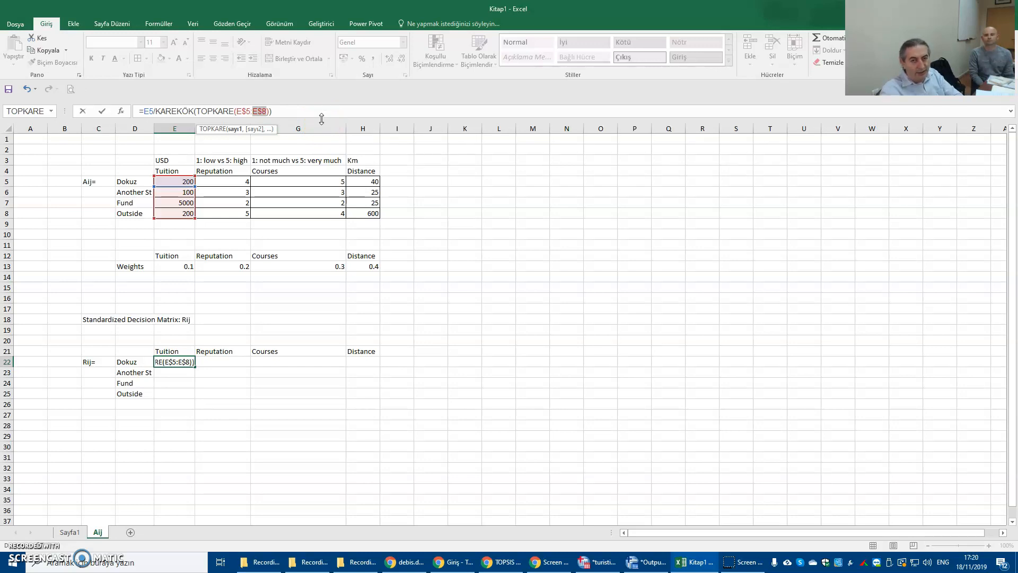
{"action": "key", "text": "Return"}
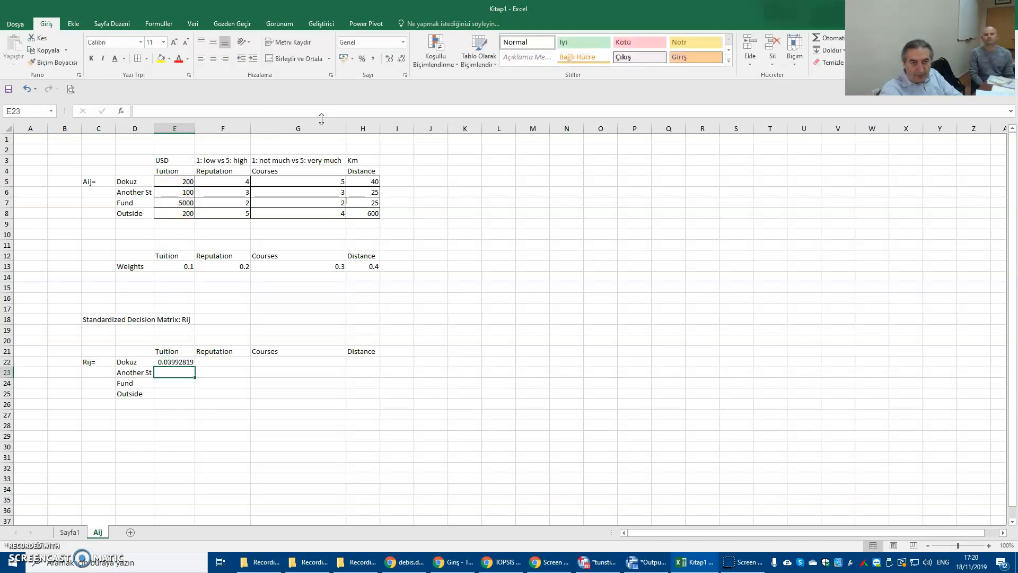
Fill the E22 formula down to E25 and check the cell references used in the Fund row's formula
{"action": "left_click", "coordinate": [176, 363]}
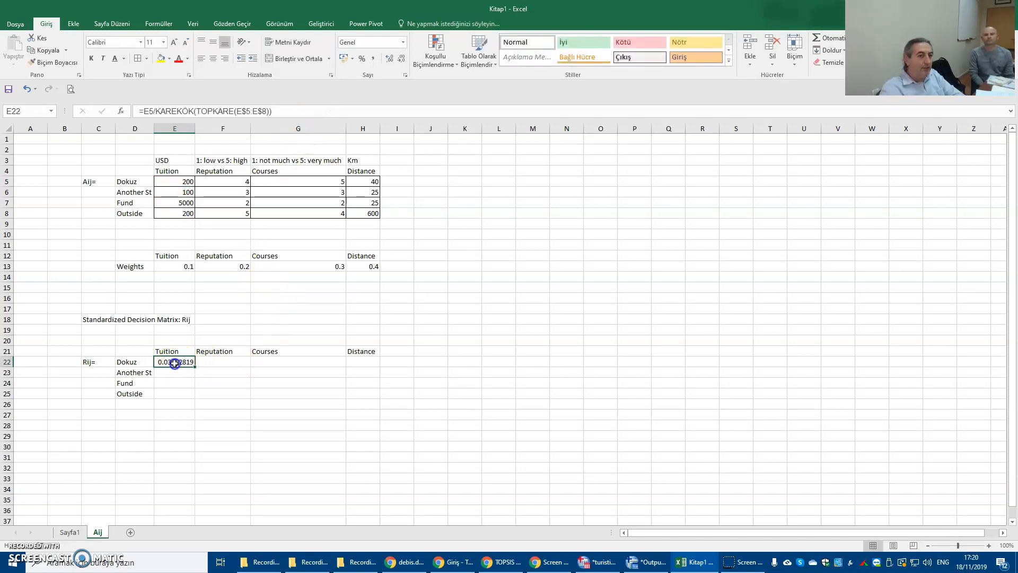
{"action": "left_click_drag", "start_coordinate": [194, 368], "coordinate": [197, 397]}
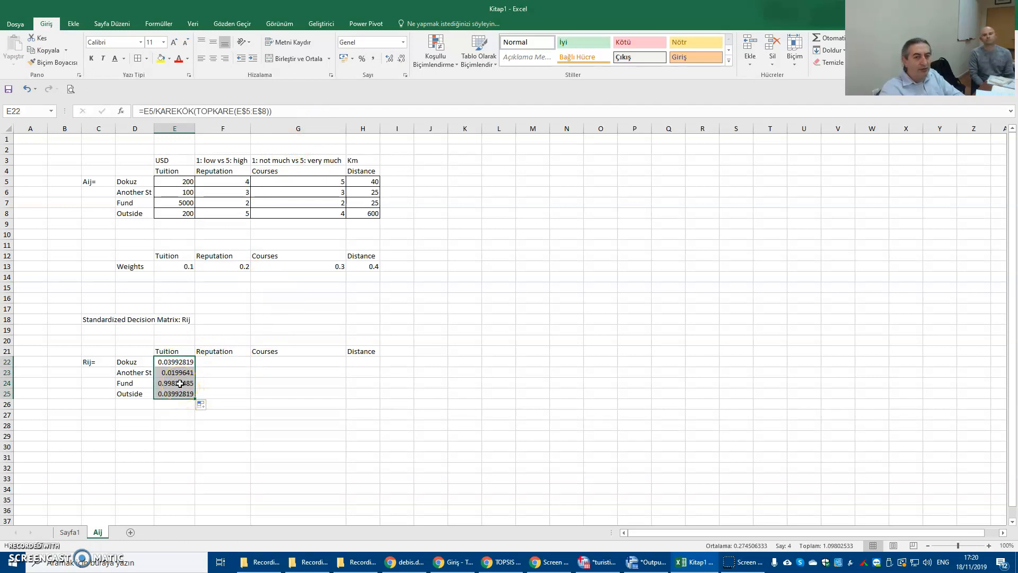
{"action": "double_click", "coordinate": [180, 383]}
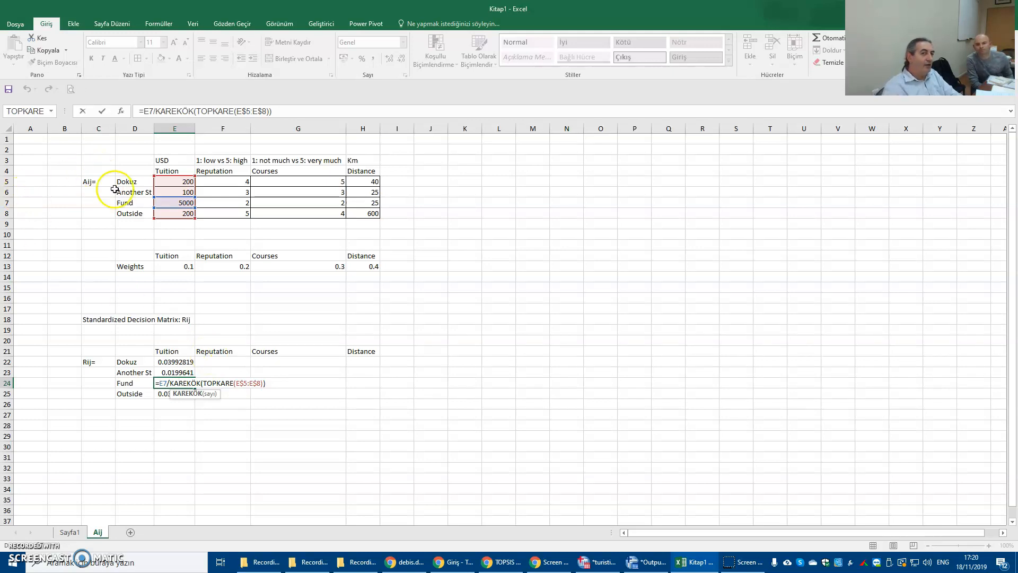
{"action": "key", "text": "Return"}
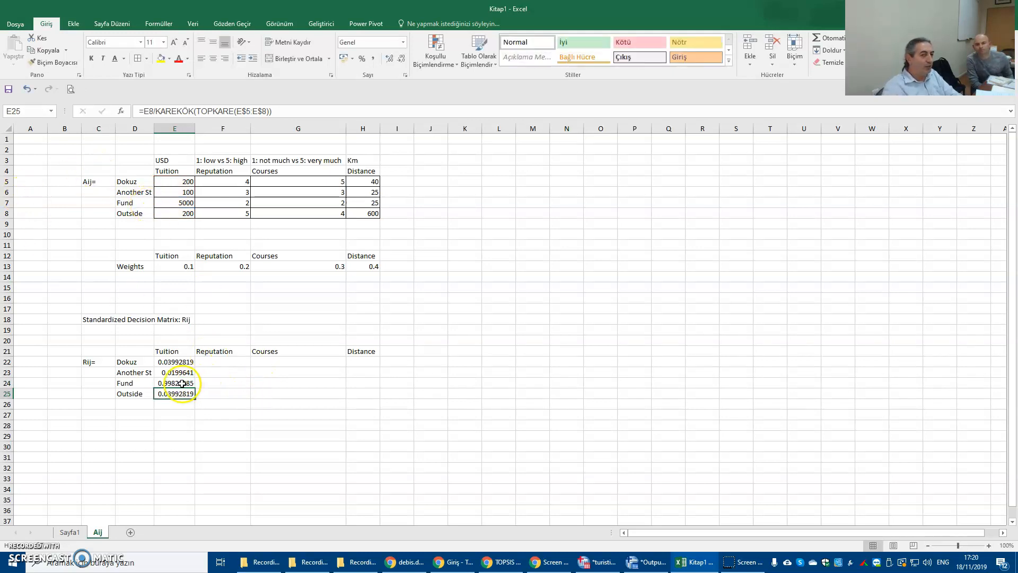
Fill the Tuition formulas in E22:E25 across the Reputation, Courses and Distance columns to H25
{"action": "left_click", "coordinate": [187, 362]}
{"action": "left_click_drag", "start_coordinate": [187, 362], "coordinate": [371, 402]}
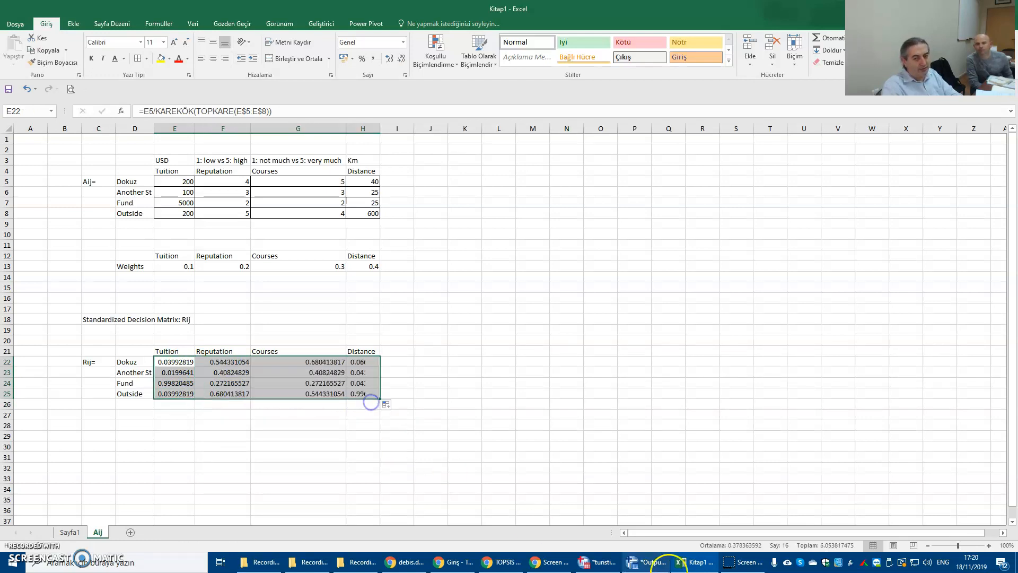
{"action": "mouse_move", "coordinate": [650, 562]}
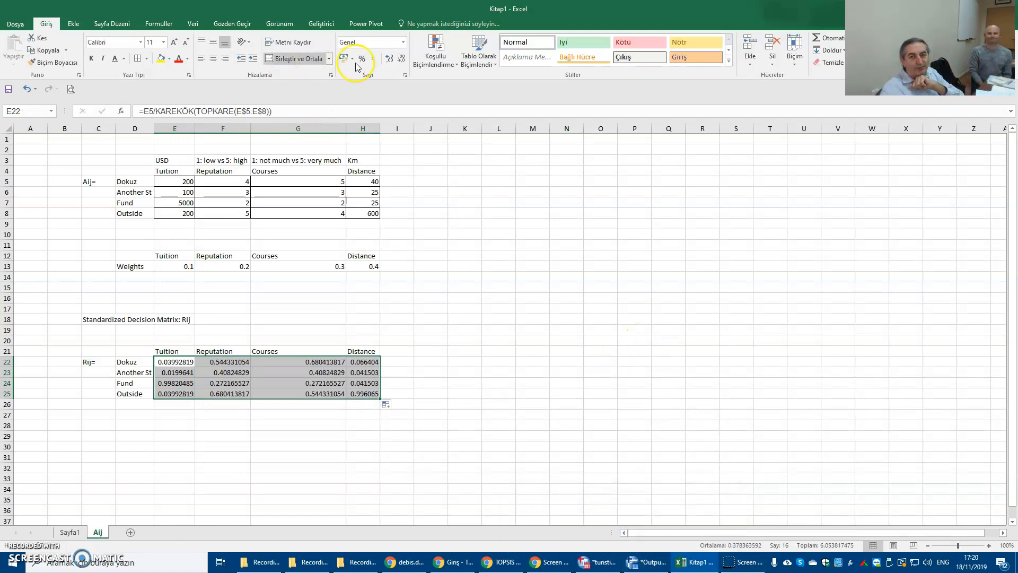
Reduce the Rij matrix values in E22:H25 to two decimal places
{"action": "left_click", "coordinate": [402, 59]}
{"action": "left_click", "coordinate": [402, 59]}
{"action": "left_click", "coordinate": [402, 60]}
{"action": "left_click", "coordinate": [402, 60]}
{"action": "left_click", "coordinate": [402, 60]}
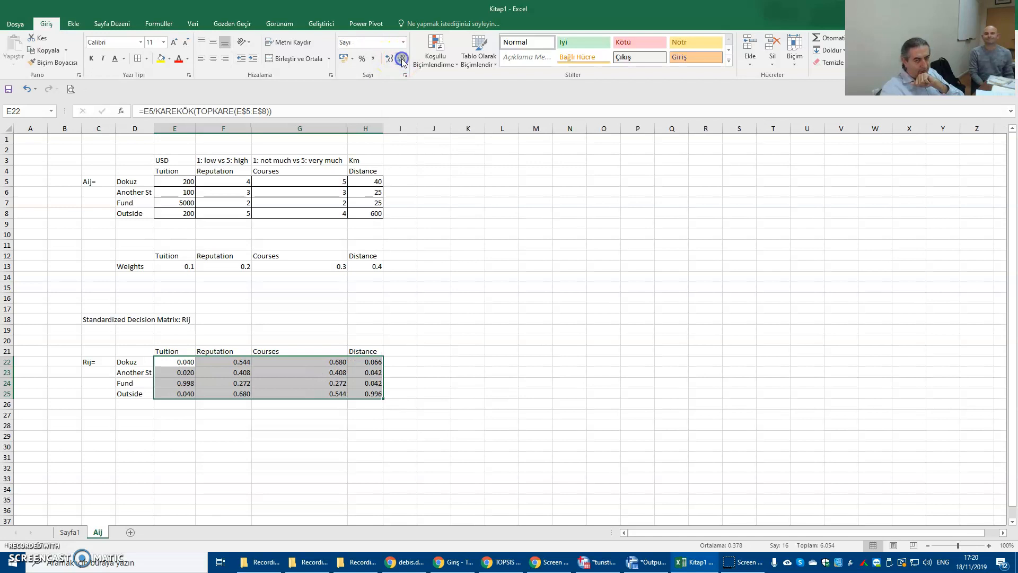
{"action": "left_click", "coordinate": [402, 60]}
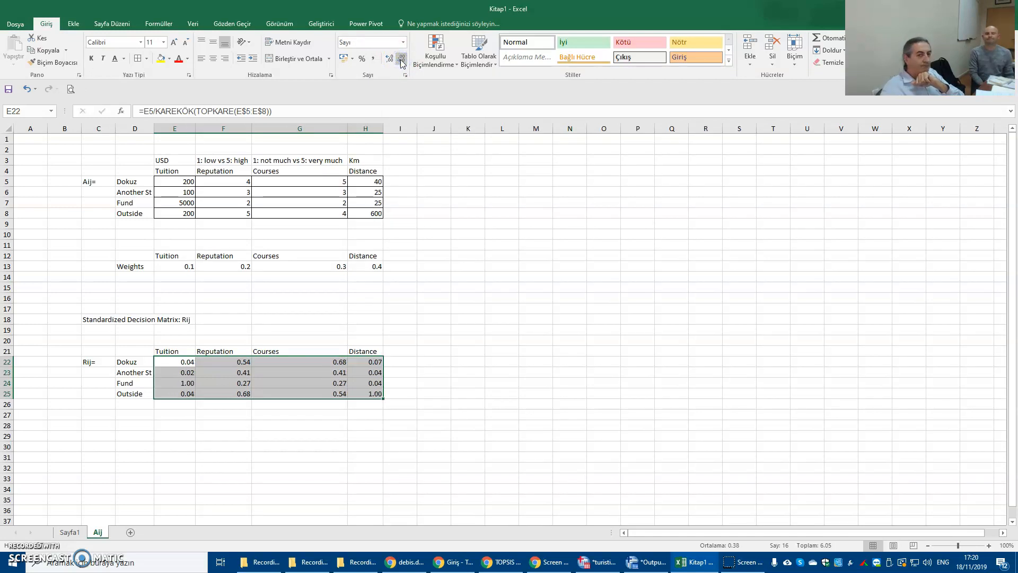
Centre the Rij headers and values in E21:H25 horizontally and narrow the Courses column G
{"action": "left_click", "coordinate": [215, 62]}
{"action": "left_click_drag", "start_coordinate": [177, 350], "coordinate": [366, 393]}
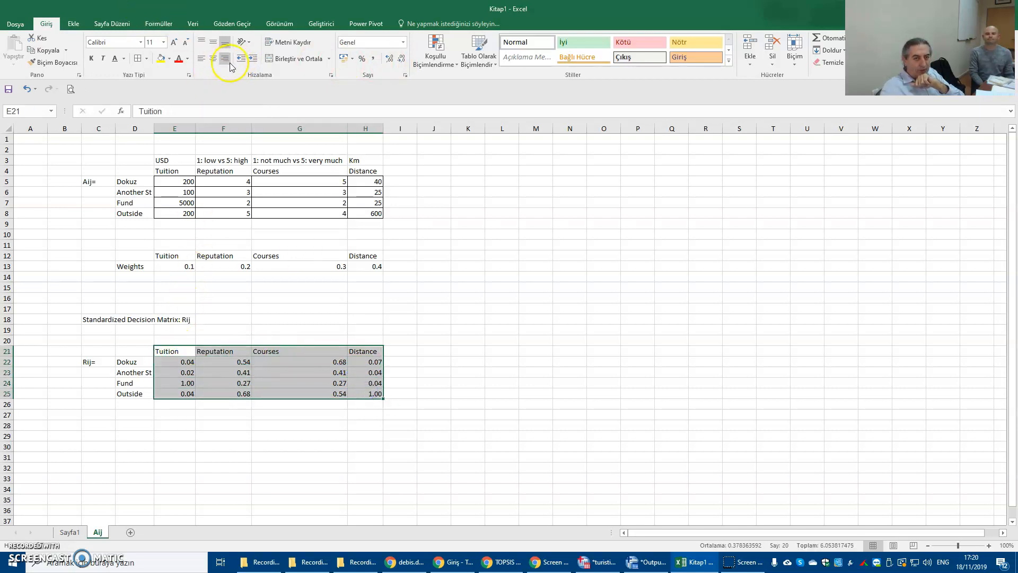
{"action": "left_click", "coordinate": [212, 61]}
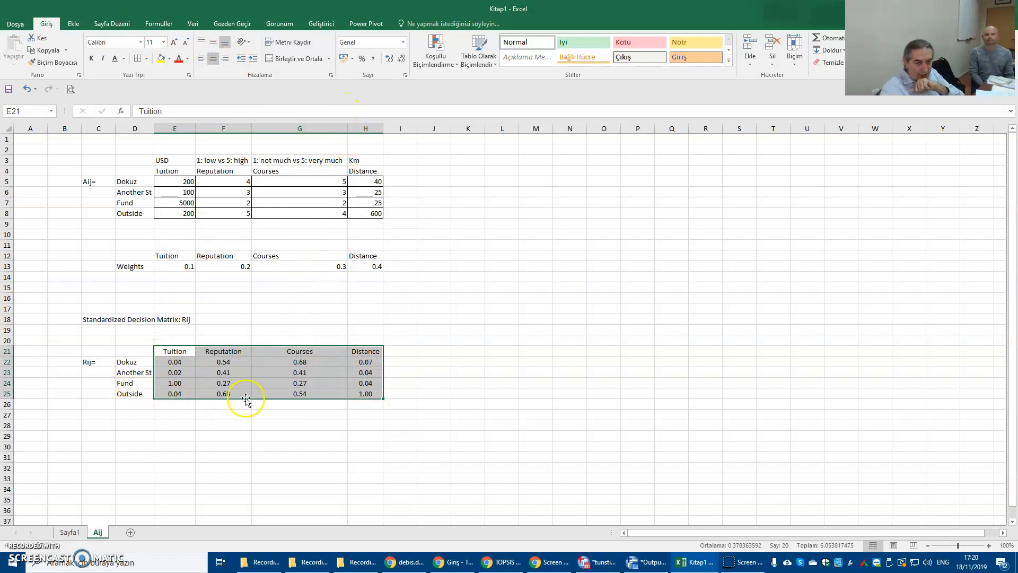
{"action": "left_click_drag", "start_coordinate": [347, 129], "coordinate": [313, 130]}
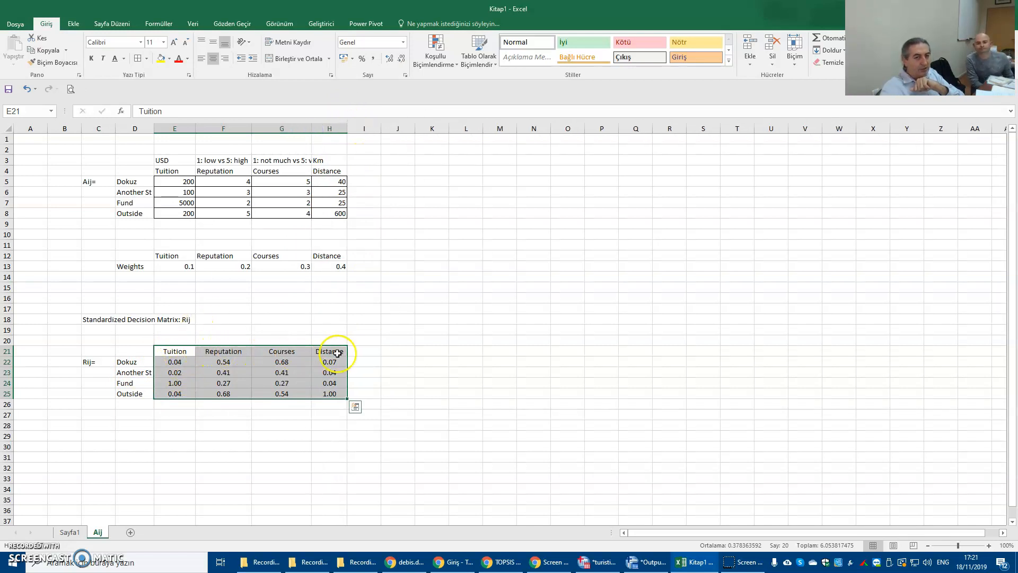
{"action": "left_click_drag", "start_coordinate": [127, 361], "coordinate": [132, 393]}
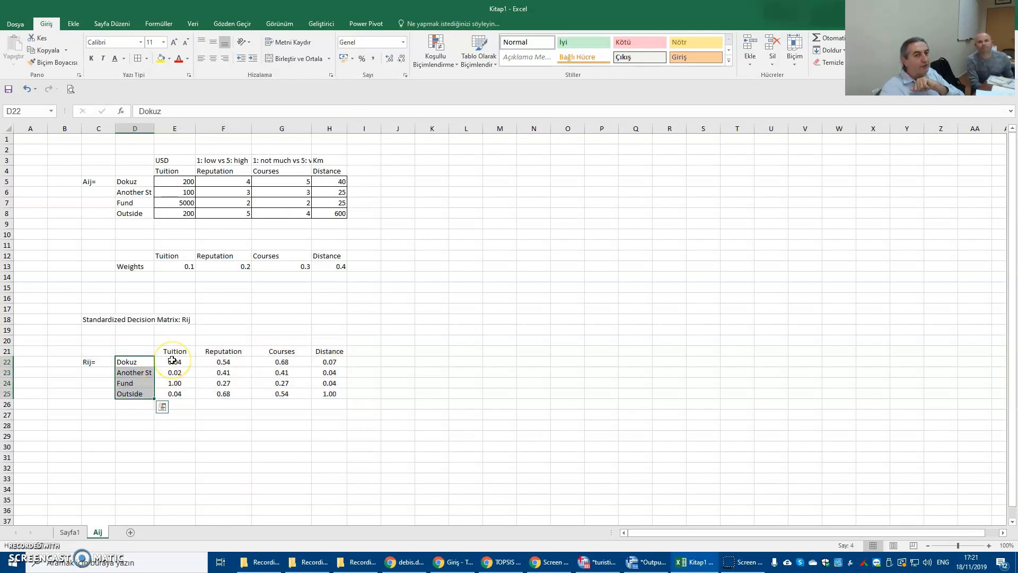
{"action": "left_click_drag", "start_coordinate": [173, 360], "coordinate": [319, 398]}
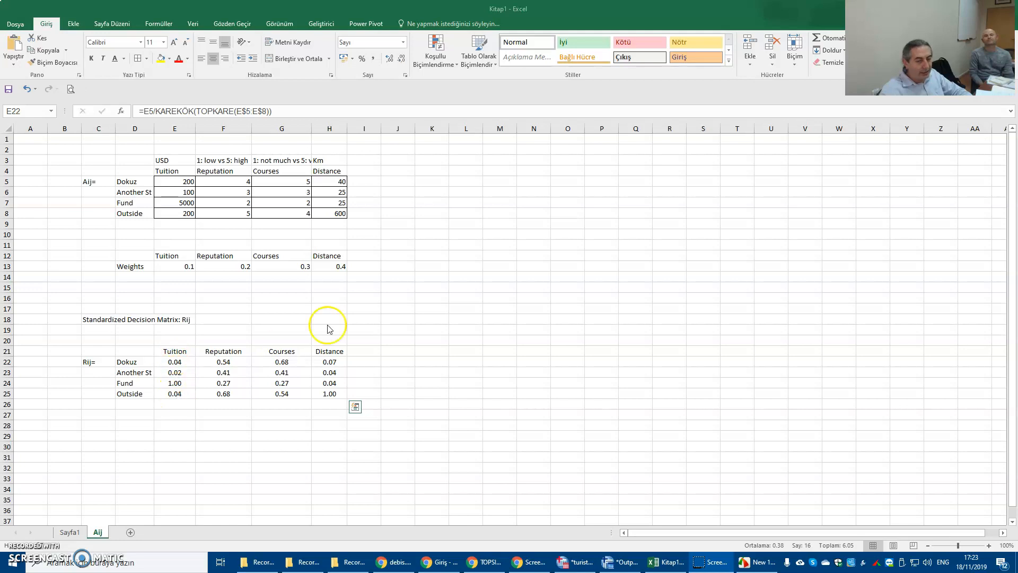
Paste the copied picture of the vector normalization formula and place it beside the Rij matrix, over about J17:M25
{"action": "left_click", "coordinate": [432, 297]}
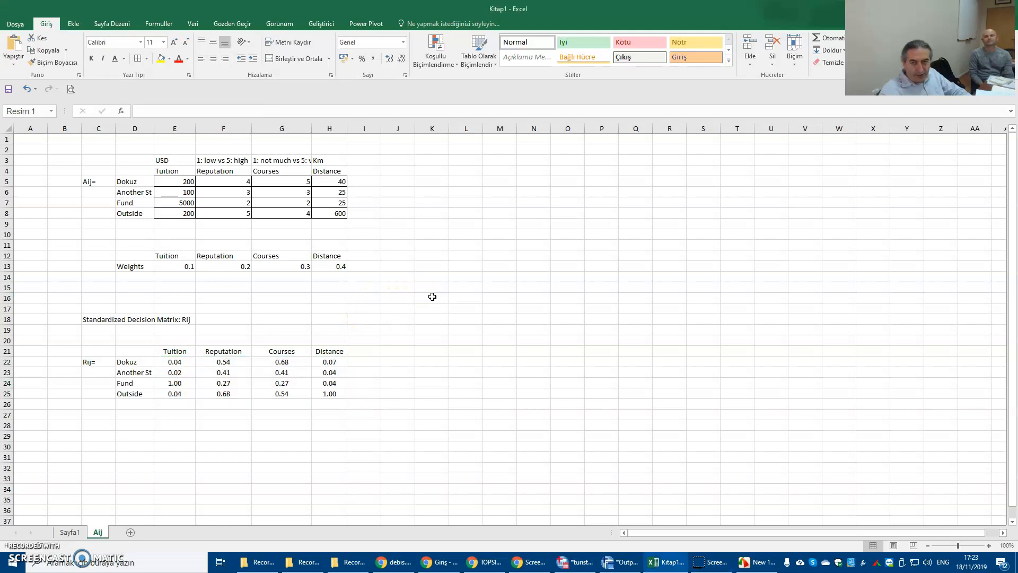
{"action": "key", "text": "ctrl+v"}
{"action": "left_click_drag", "start_coordinate": [432, 296], "coordinate": [408, 348]}
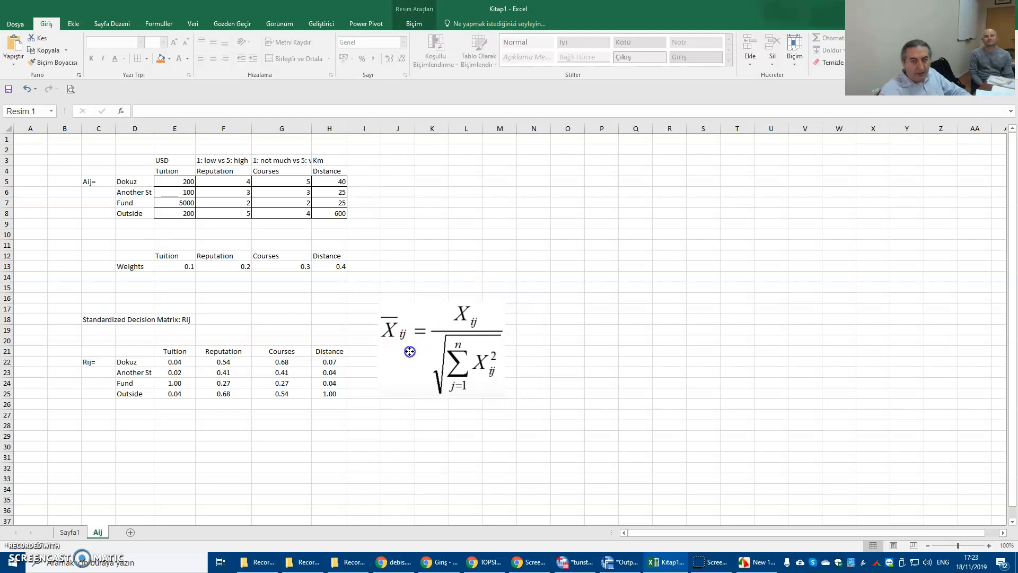
{"action": "left_click", "coordinate": [433, 467]}
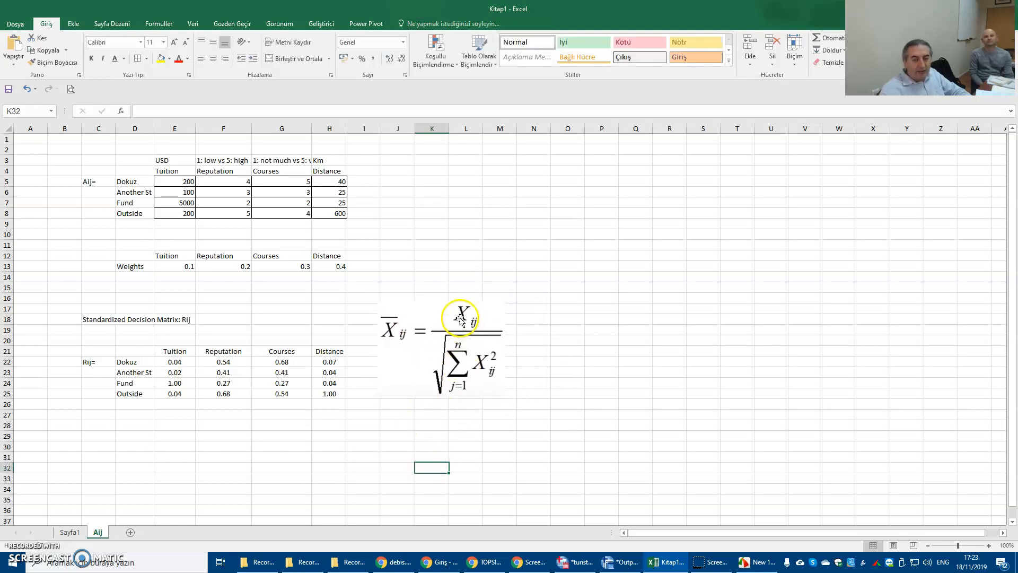